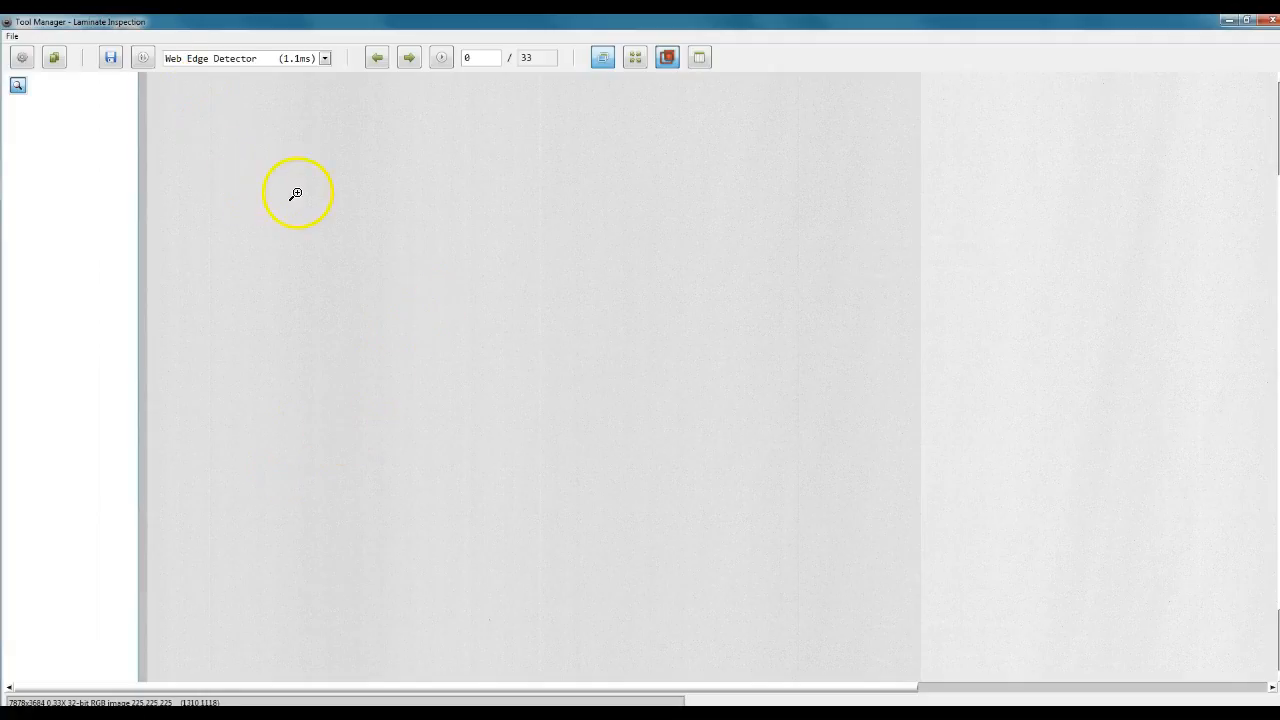
Load the Laminate Inspection product from the Product Manager.
left_click(55, 60)
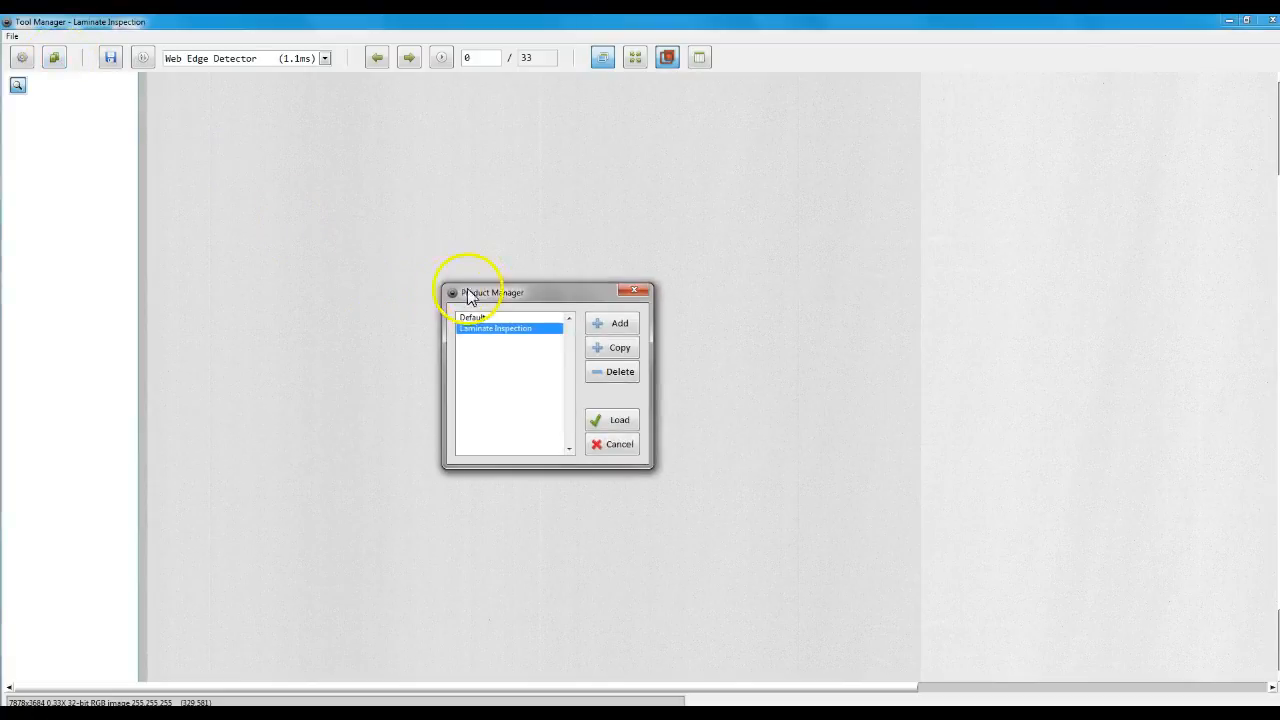
left_click_drag(458, 295, 254, 78)
left_click(270, 103)
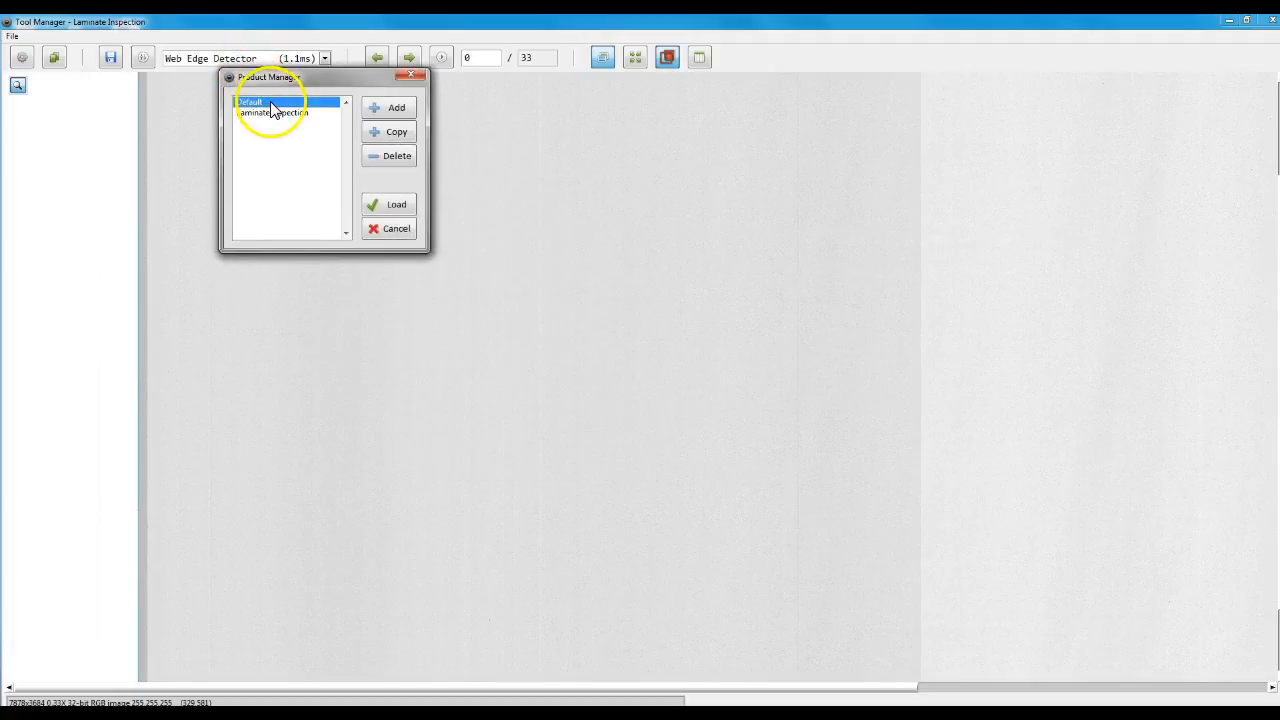
left_click(272, 114)
left_click_drag(290, 86, 296, 73)
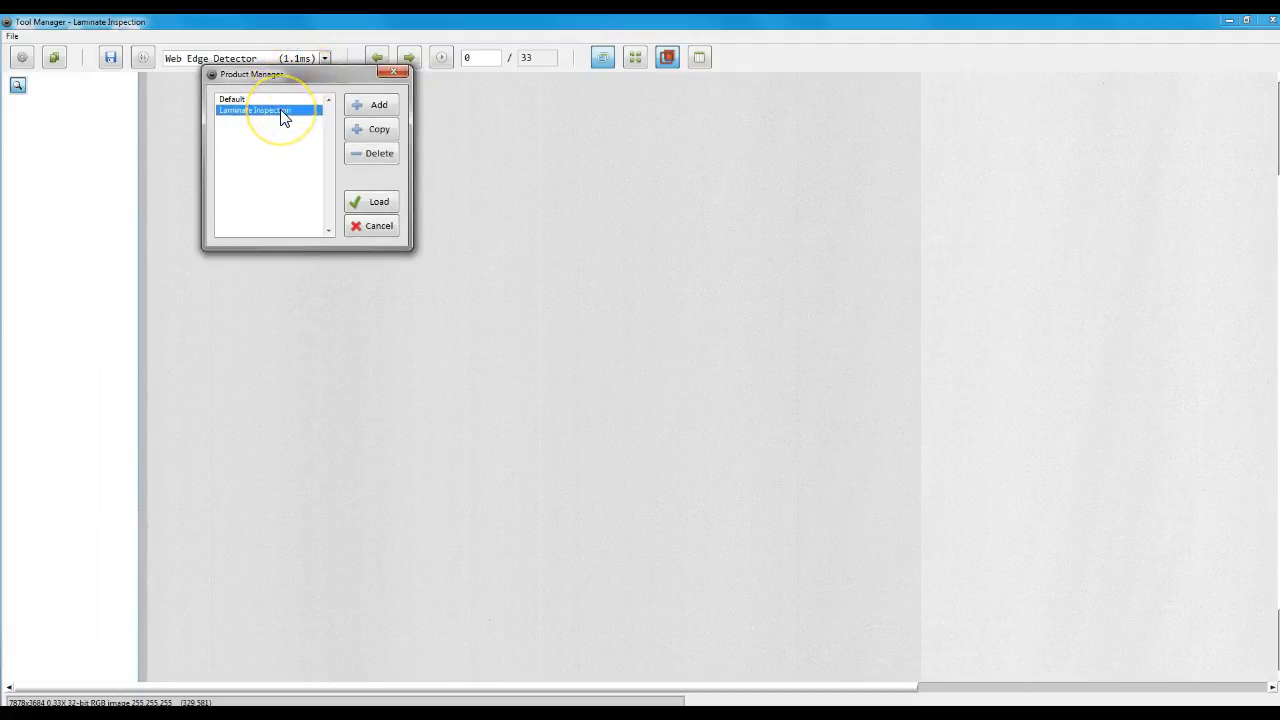
left_click(378, 205)
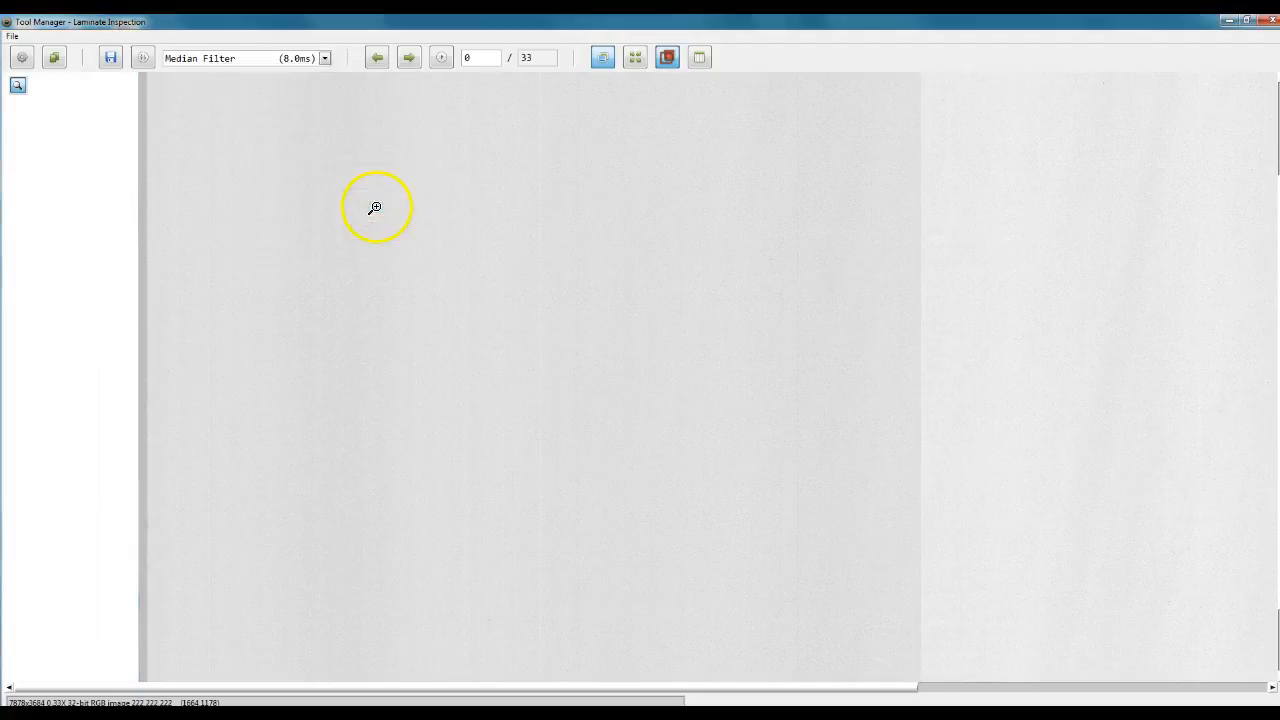
Examine the product's tool sequence, the actions offered for a tool, and the Image Processing and Measurement tools available to add.
left_click(175, 68)
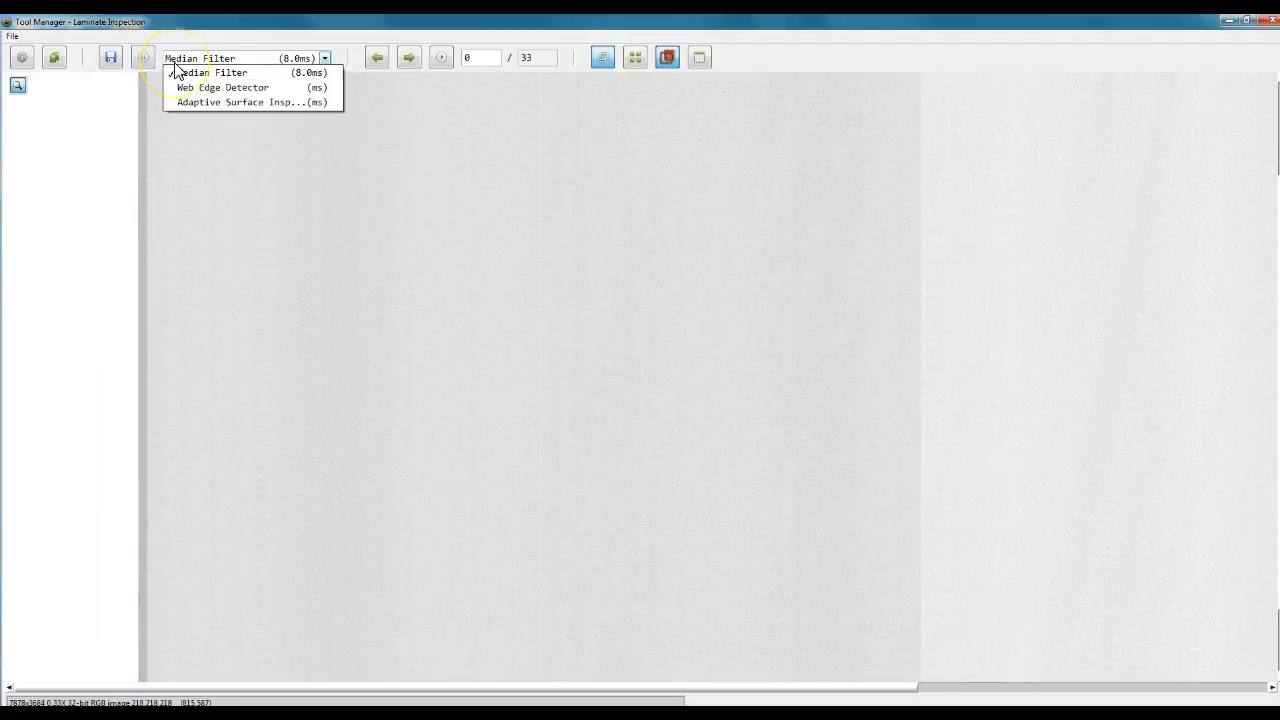
left_click(250, 64)
left_click(251, 60)
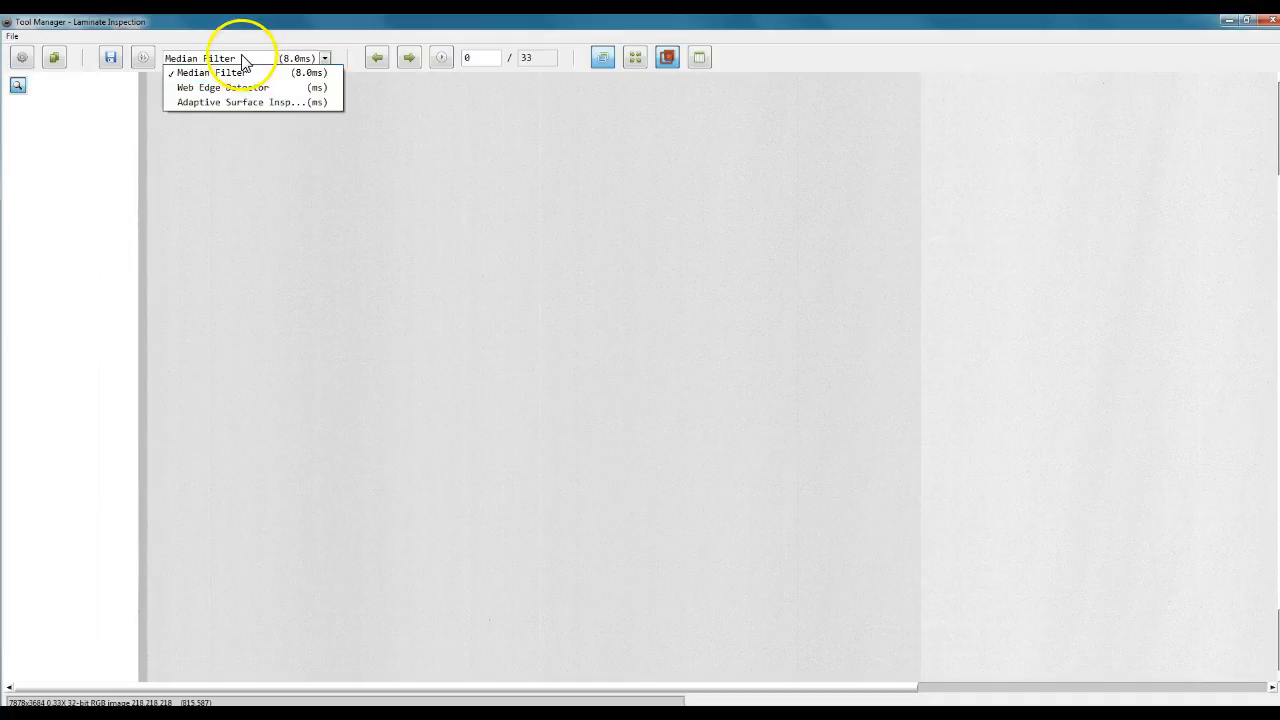
left_click(240, 64)
left_click(241, 61)
left_click(238, 58)
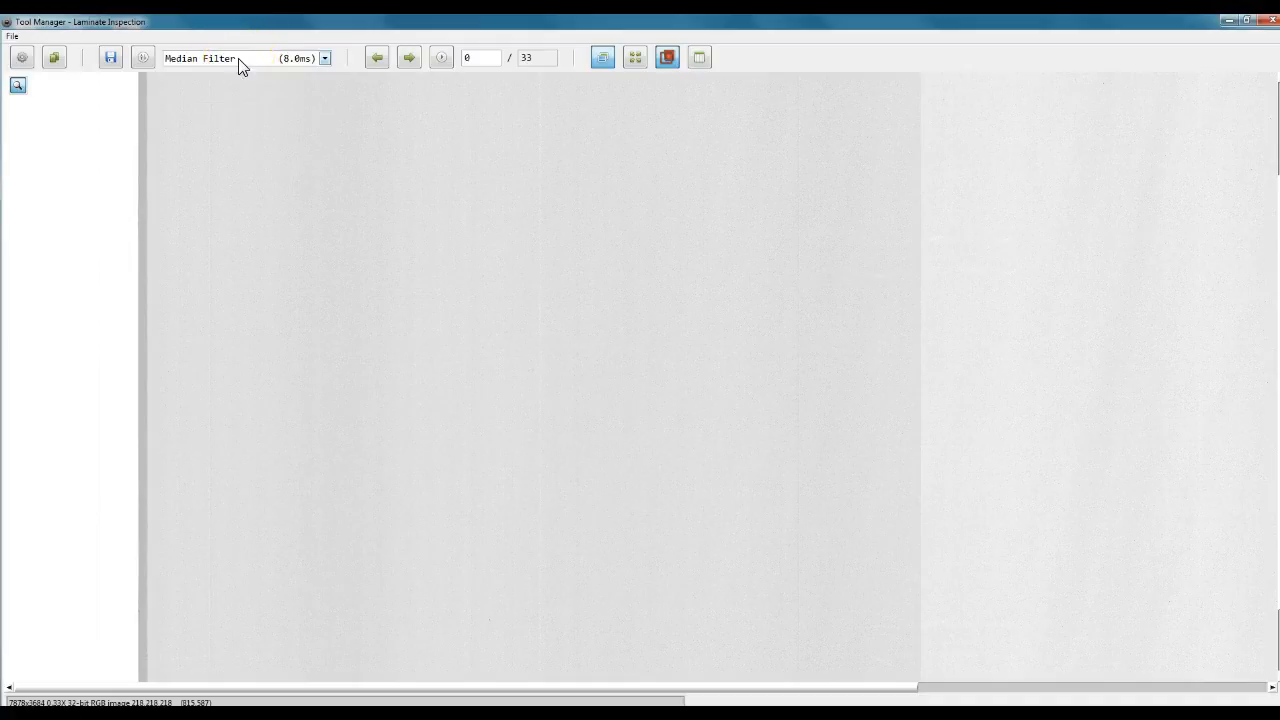
right_click(238, 58)
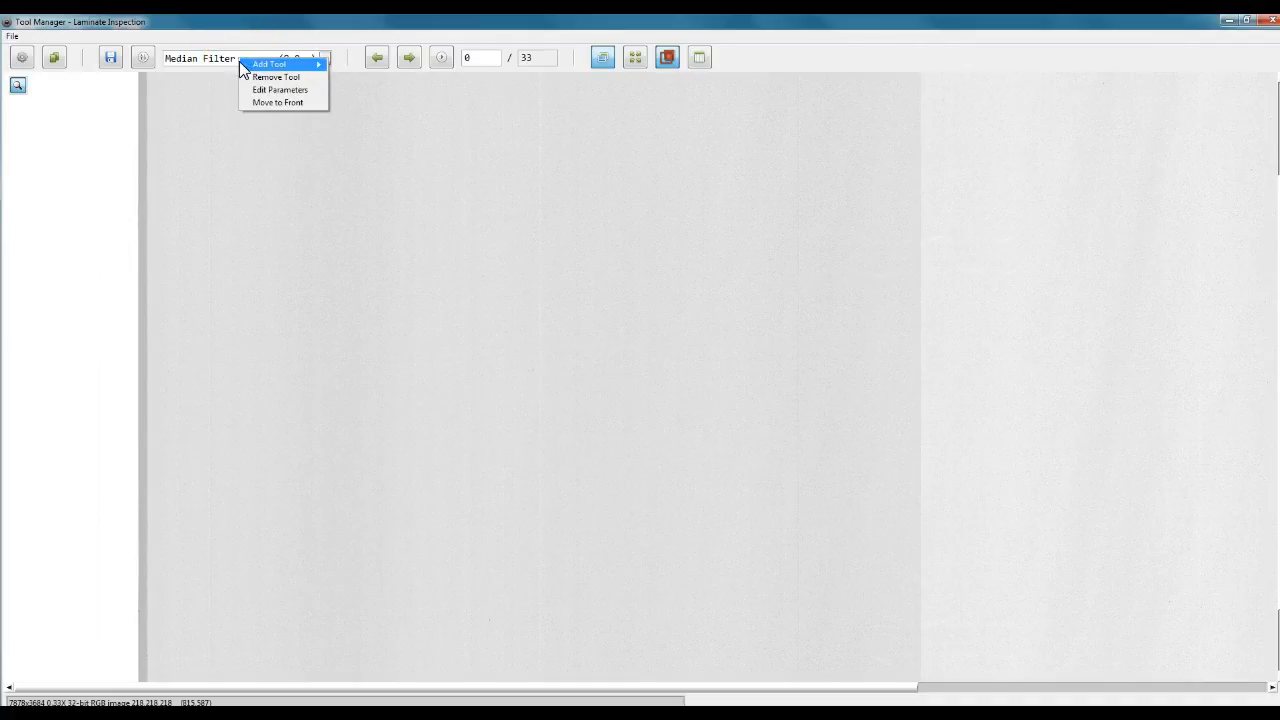
mouse_move(239, 61)
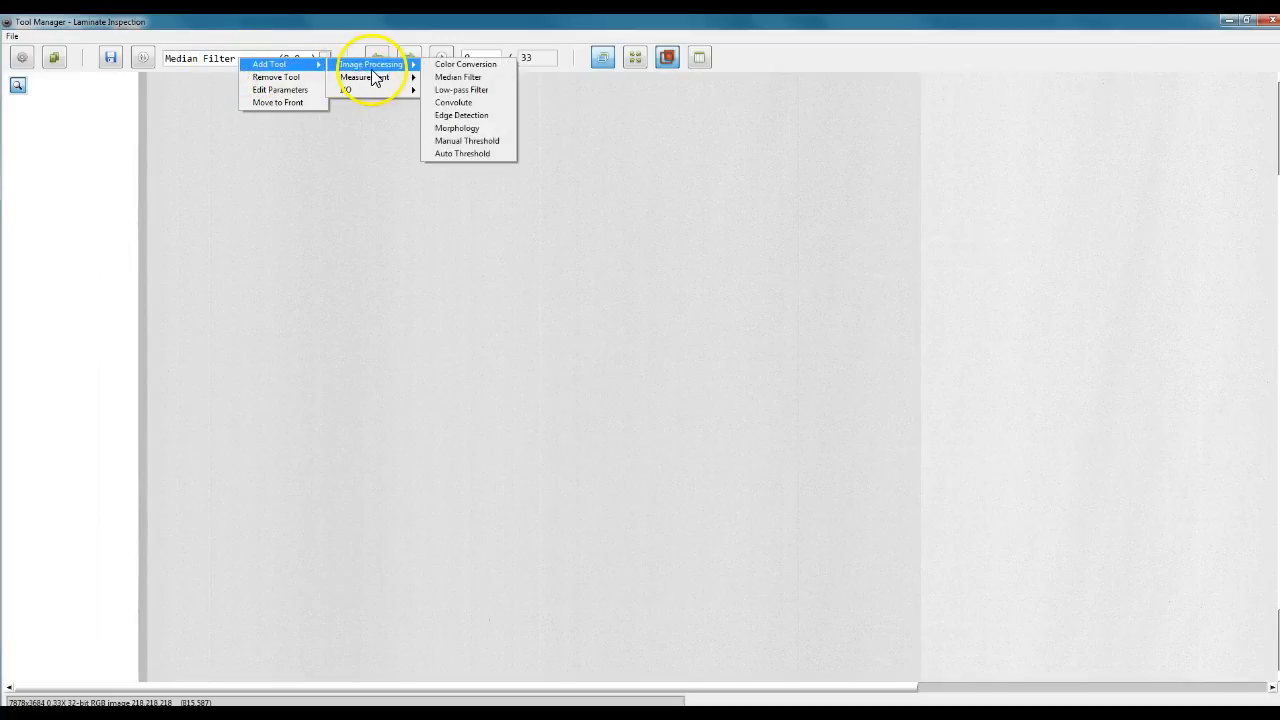
mouse_move(371, 73)
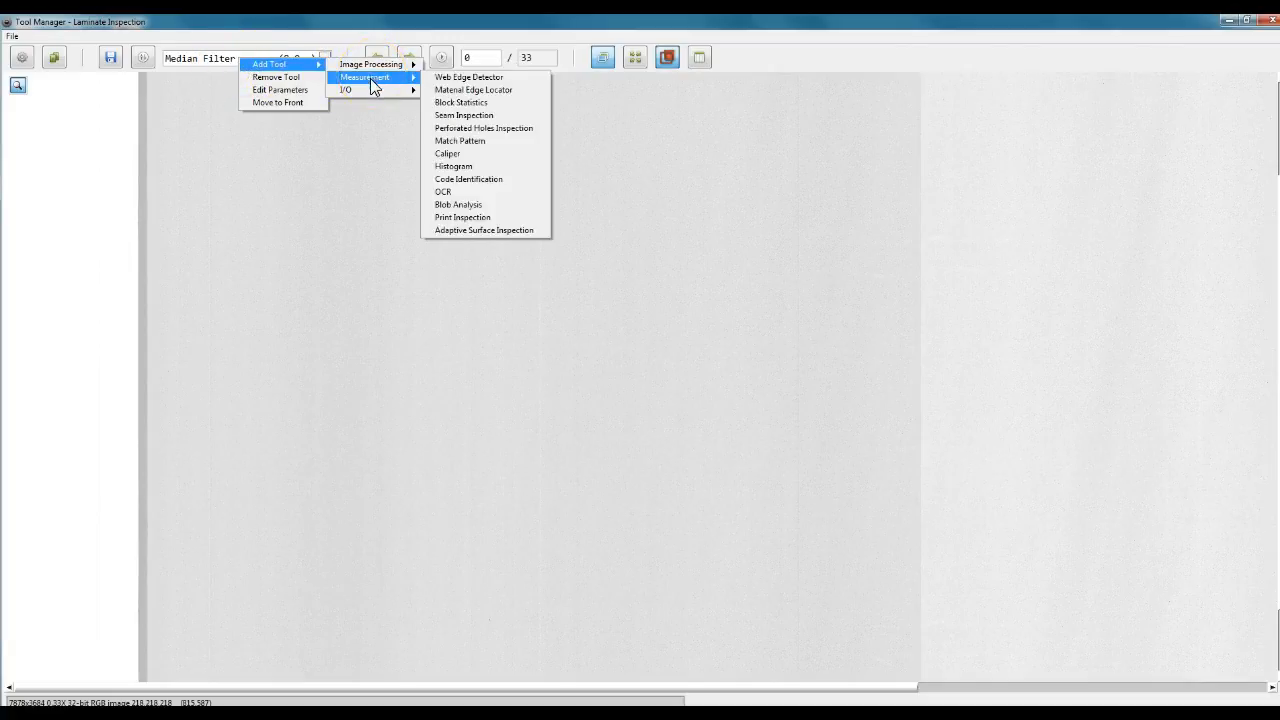
left_click(214, 122)
left_click(240, 60)
left_click(240, 60)
right_click(240, 60)
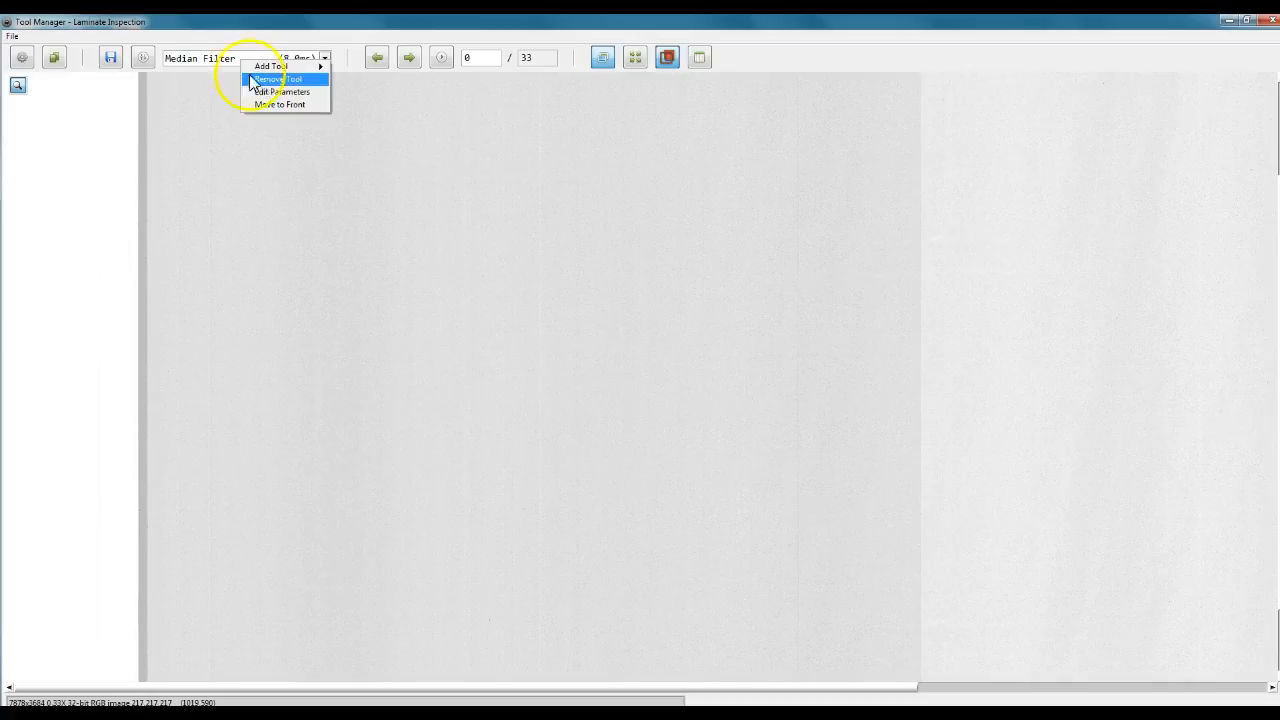
Make Web Edge Detector the current tool and move it to the front of the tool sequence.
left_click(220, 57)
left_click(220, 60)
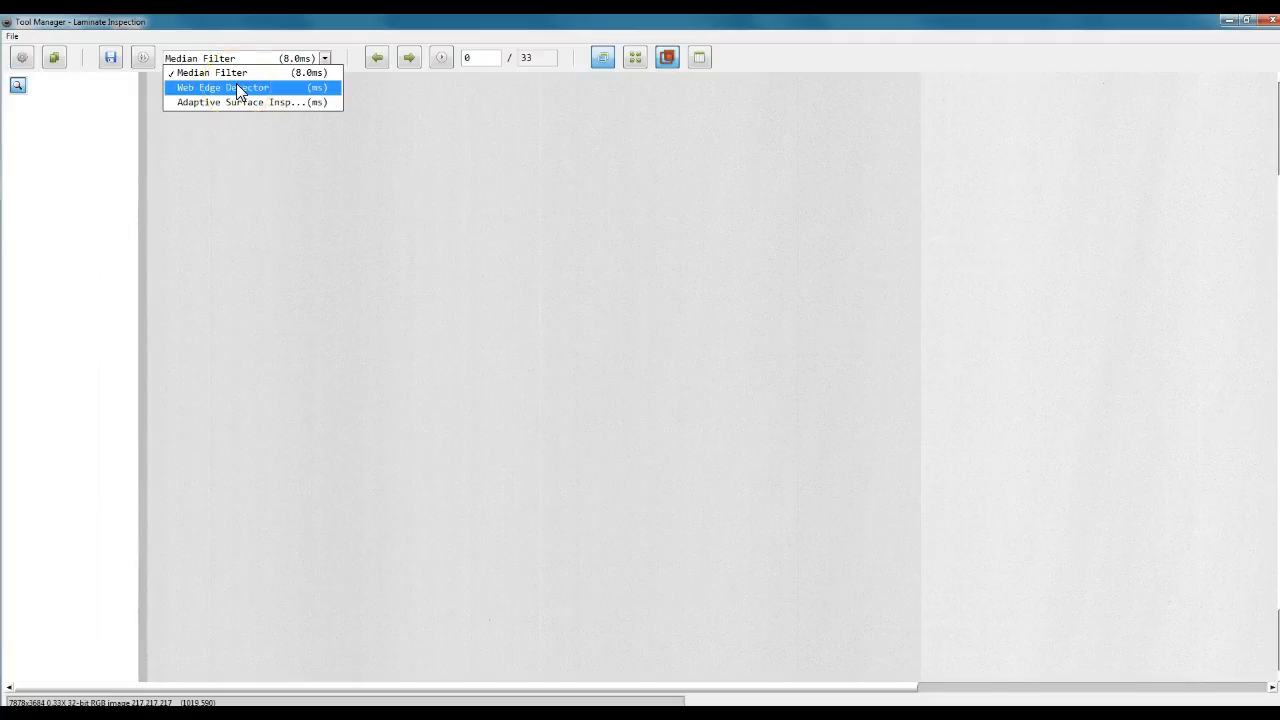
left_click(228, 88)
right_click(255, 60)
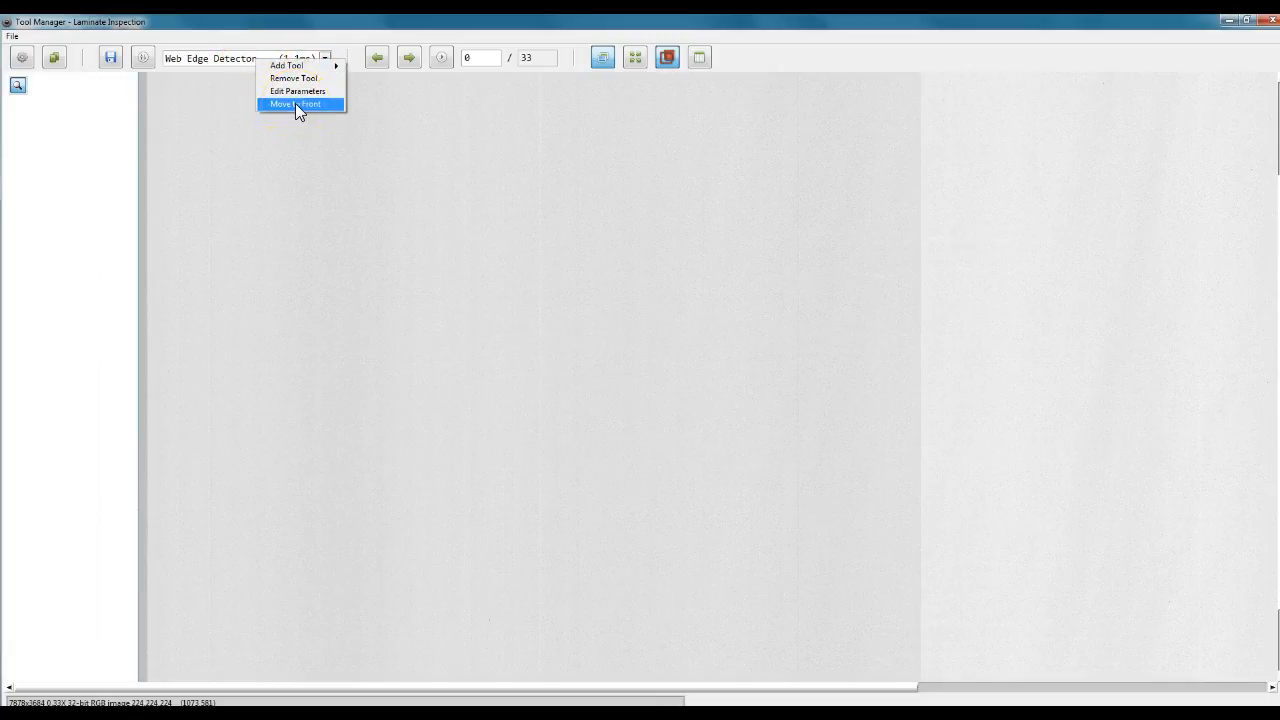
left_click(295, 103)
Select the Median Filter tool and move it back to the front of the tool sequence.
left_click(273, 58)
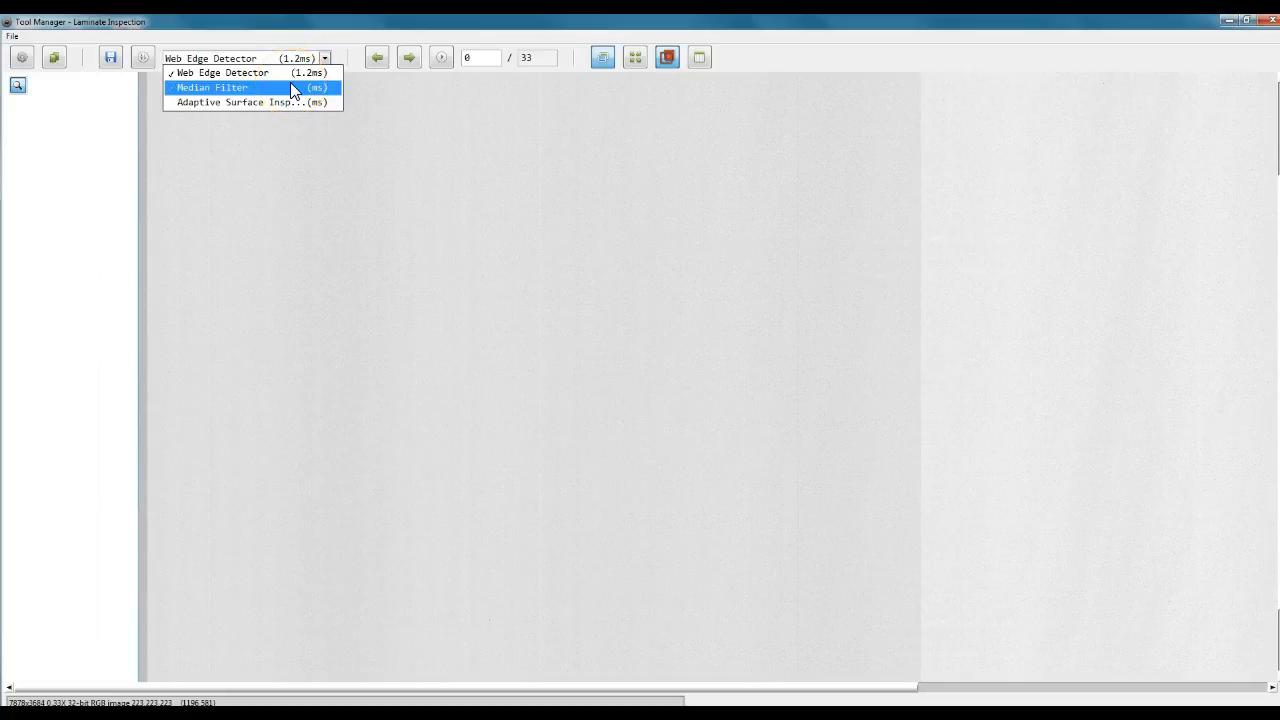
left_click(293, 90)
right_click(258, 58)
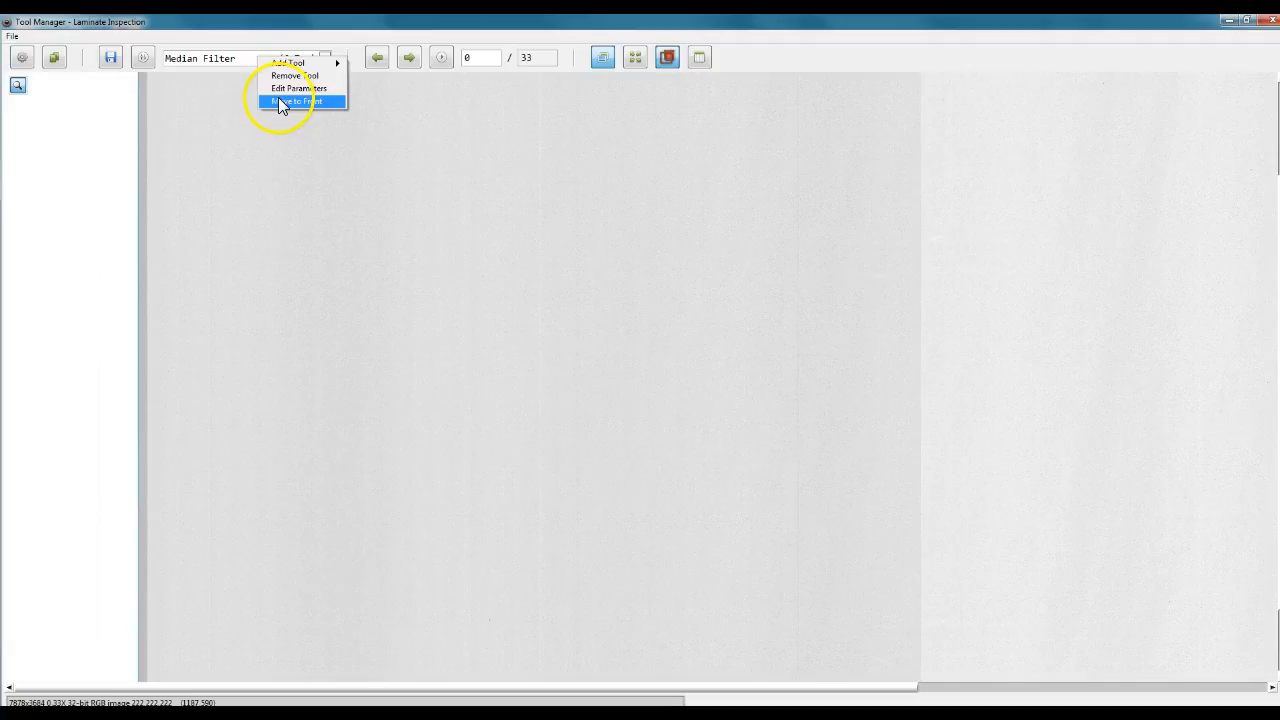
left_click(278, 100)
left_click(249, 63)
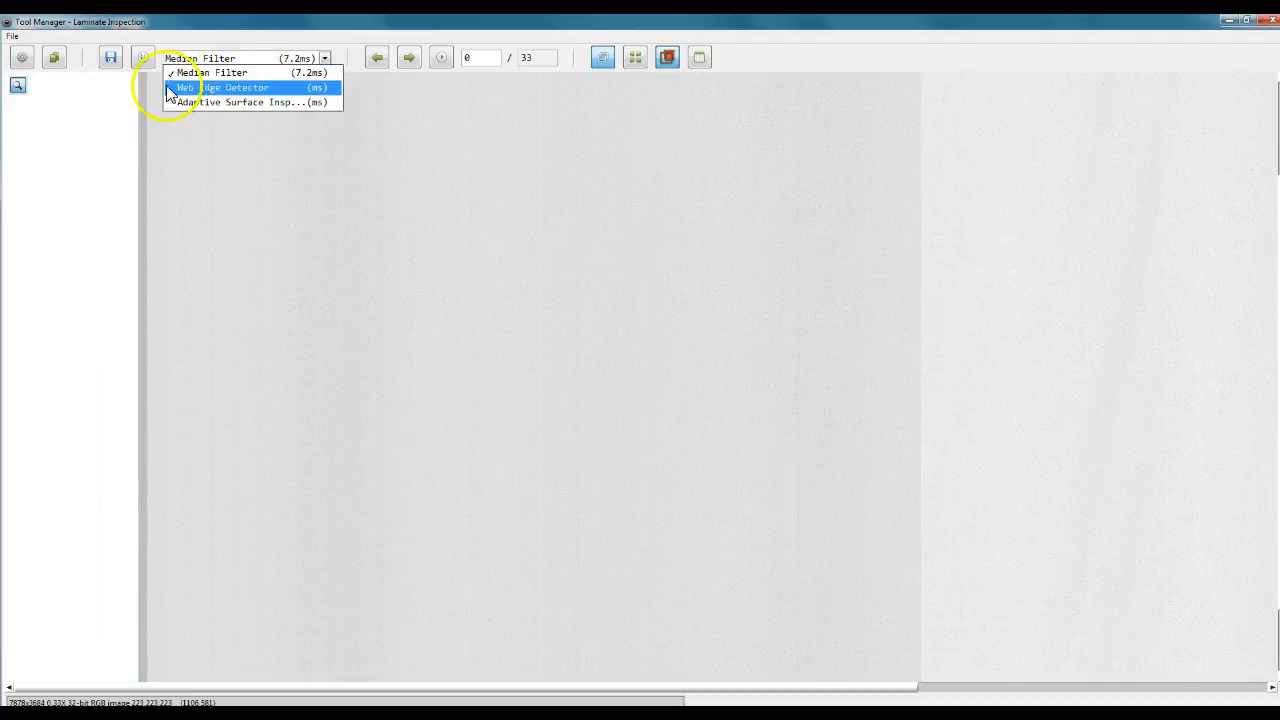
left_click(123, 92)
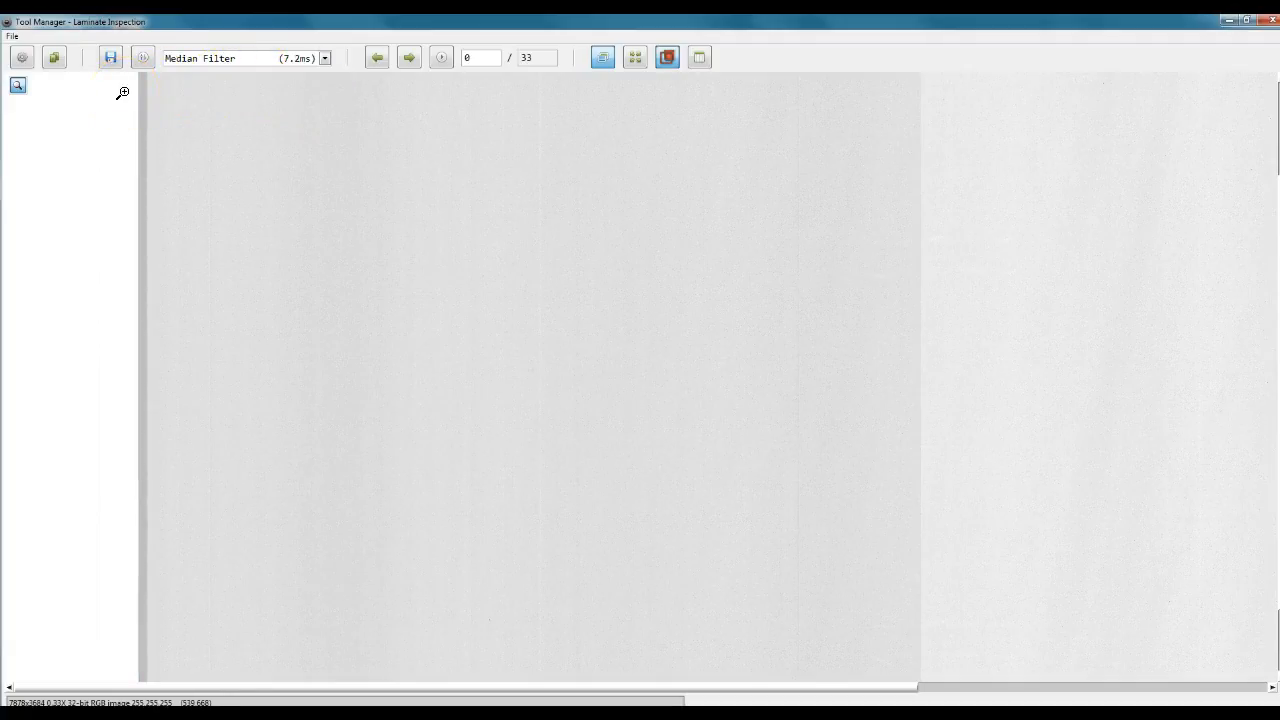
left_click(214, 62)
left_click(214, 72)
Copy the Laminate Inspection product and name the copy "Sheet Inspection".
left_click(58, 58)
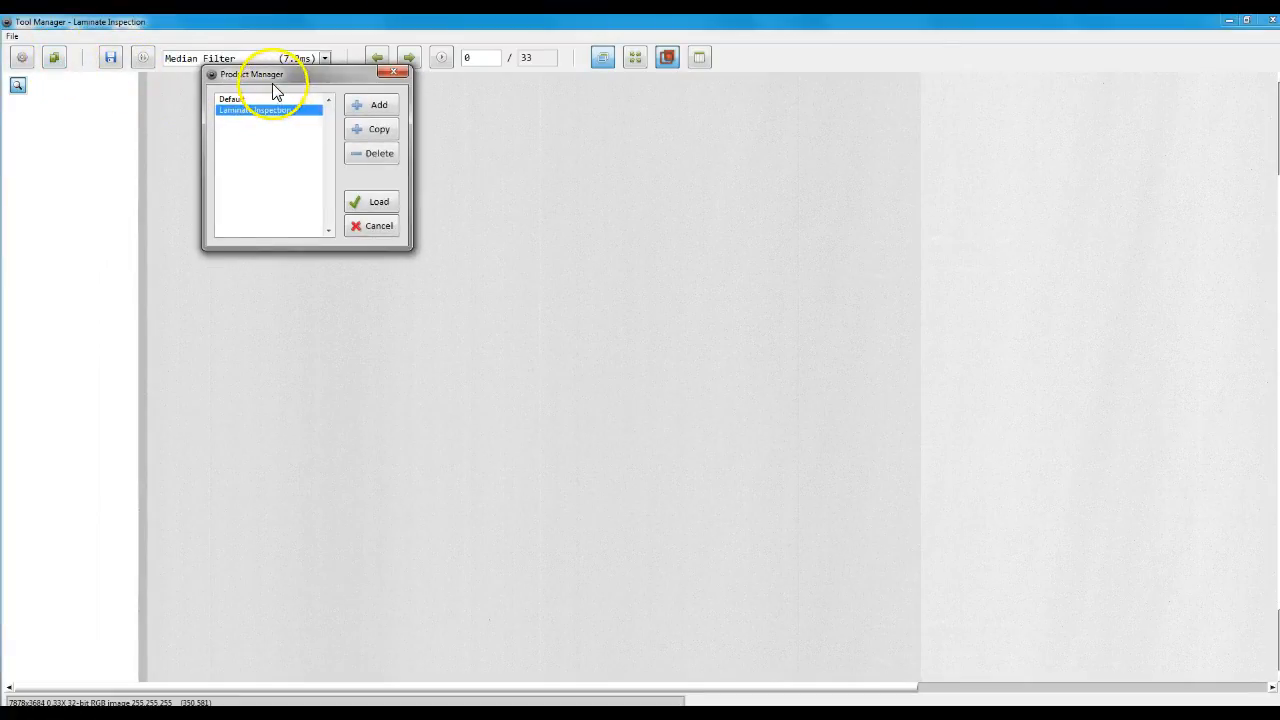
left_click_drag(273, 84, 380, 85)
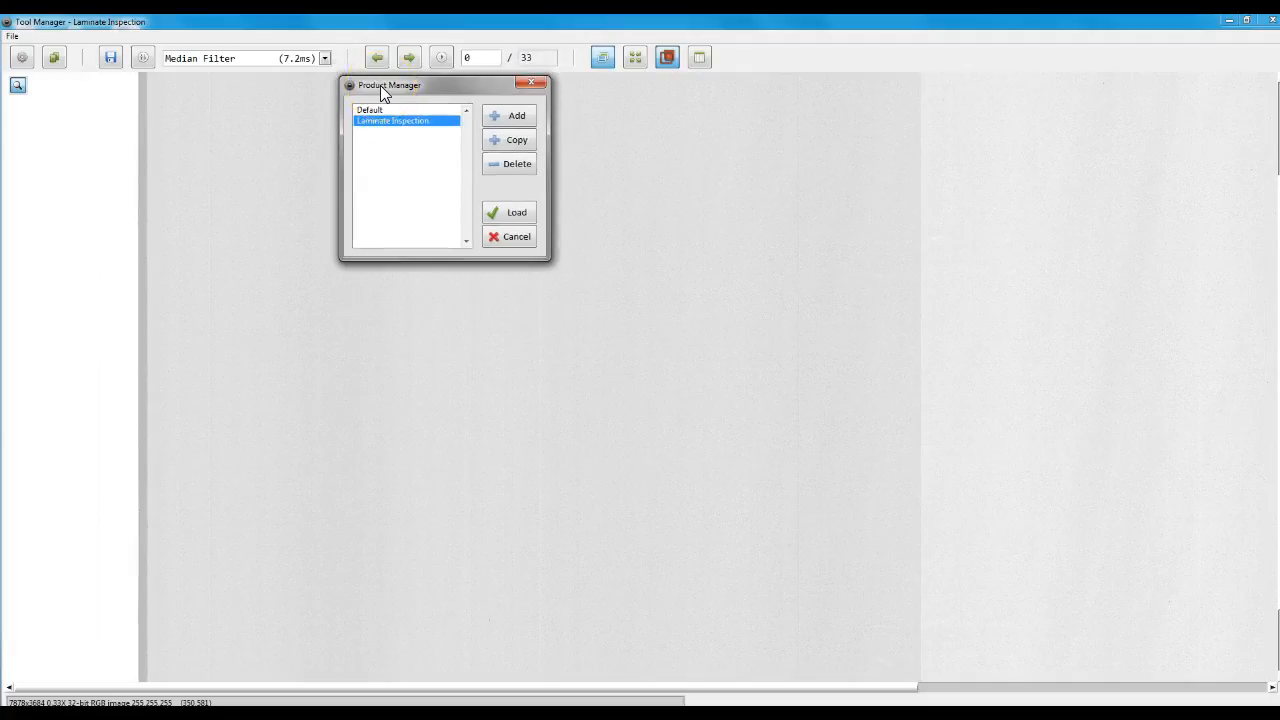
left_click(509, 141)
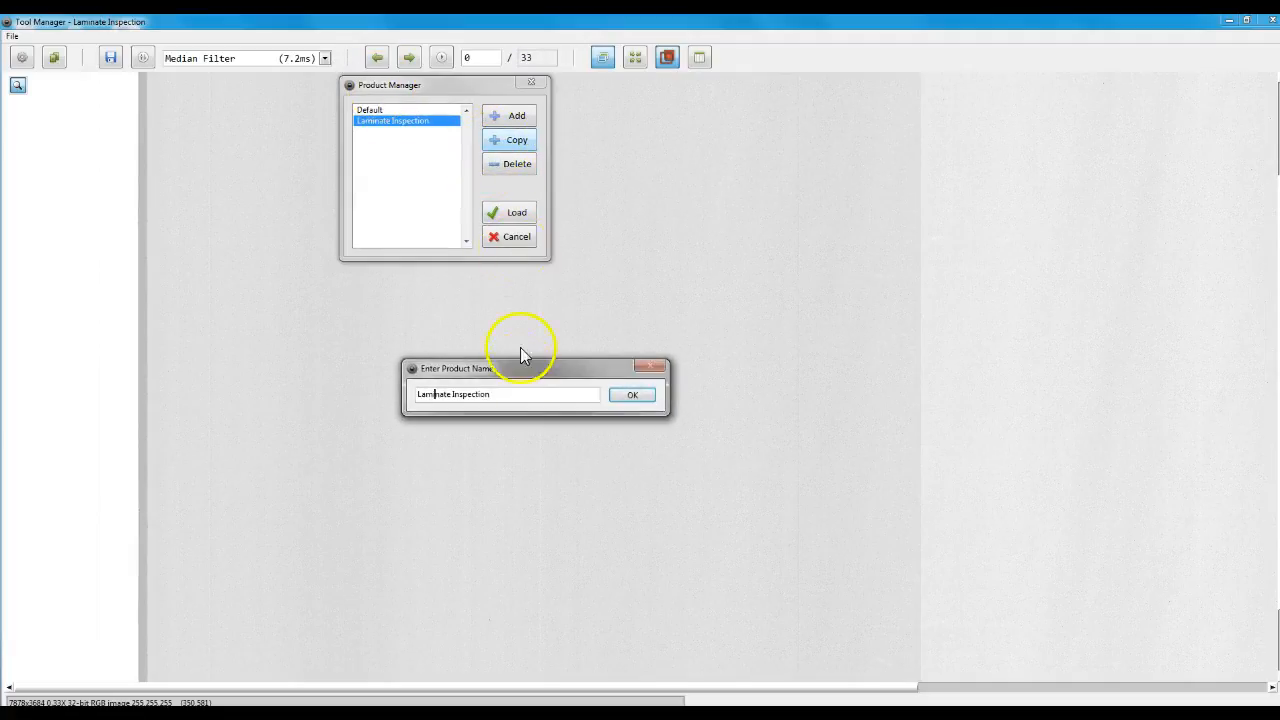
left_click_drag(492, 396, 418, 398)
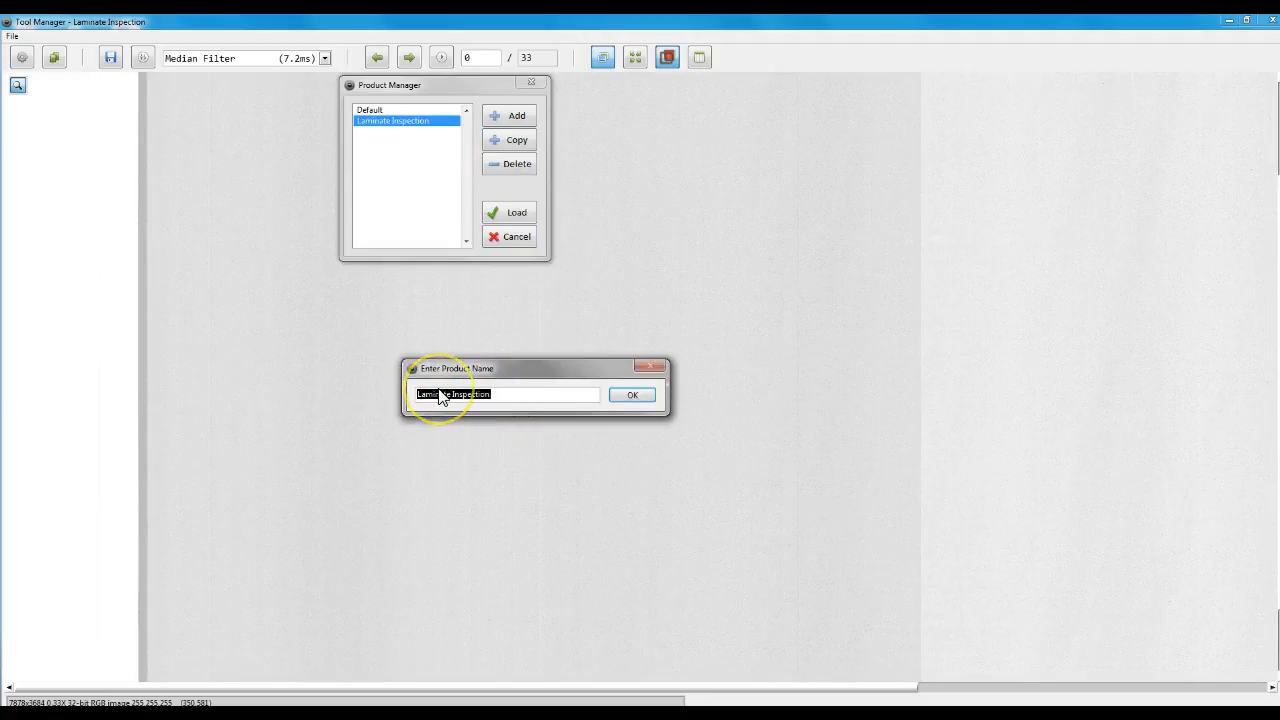
type("5H")
type("ee")
type("ps")
type("ion")
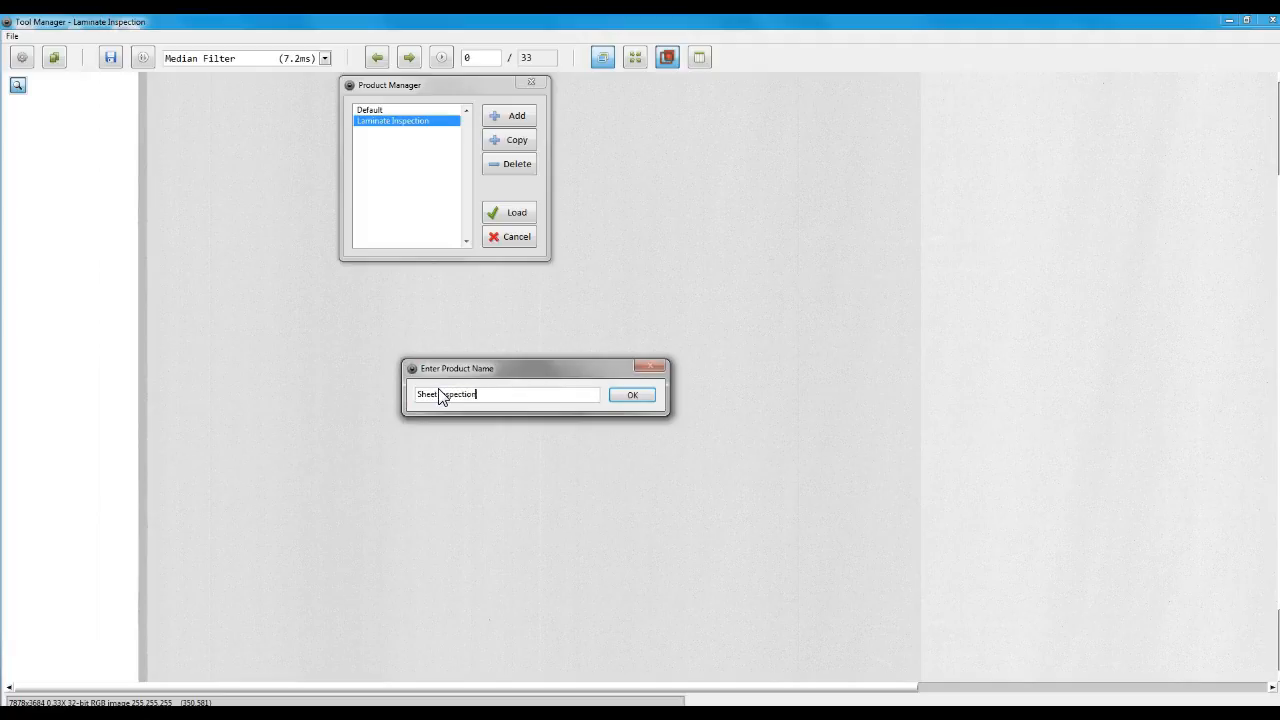
key("Return")
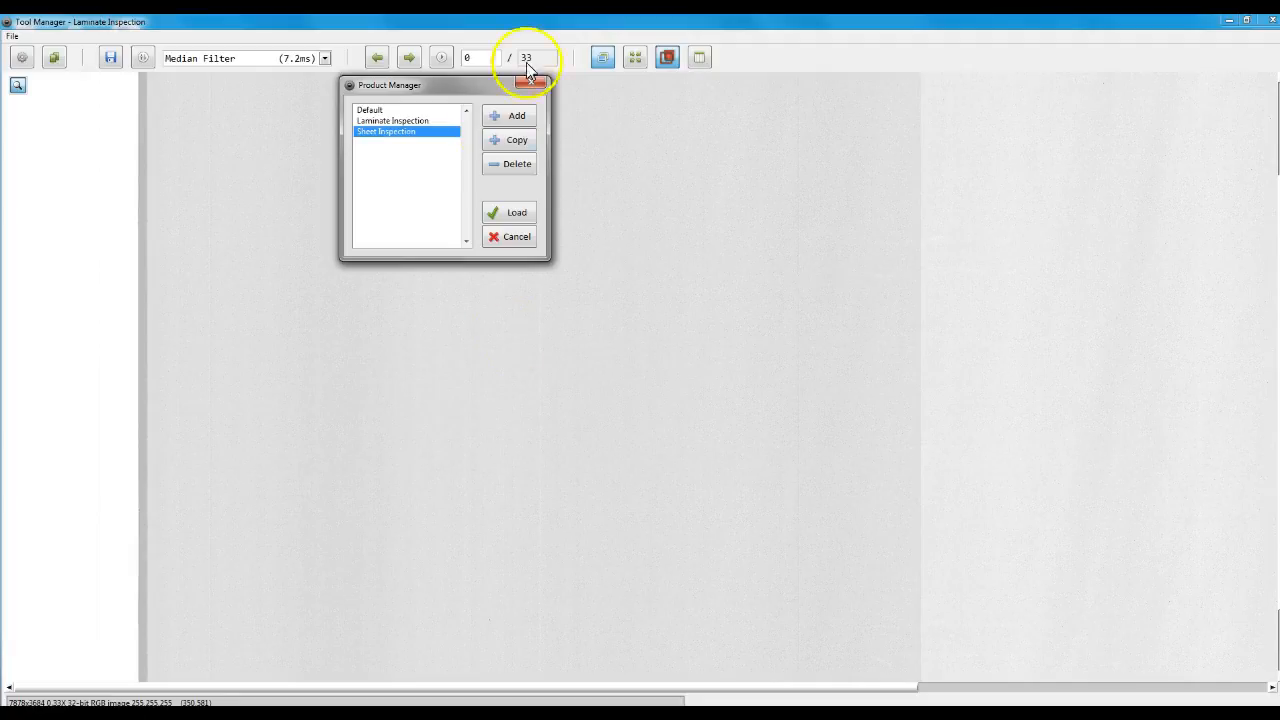
Load the Sheet Inspection product, saving the current product's changes, and check its tool list.
left_click(505, 213)
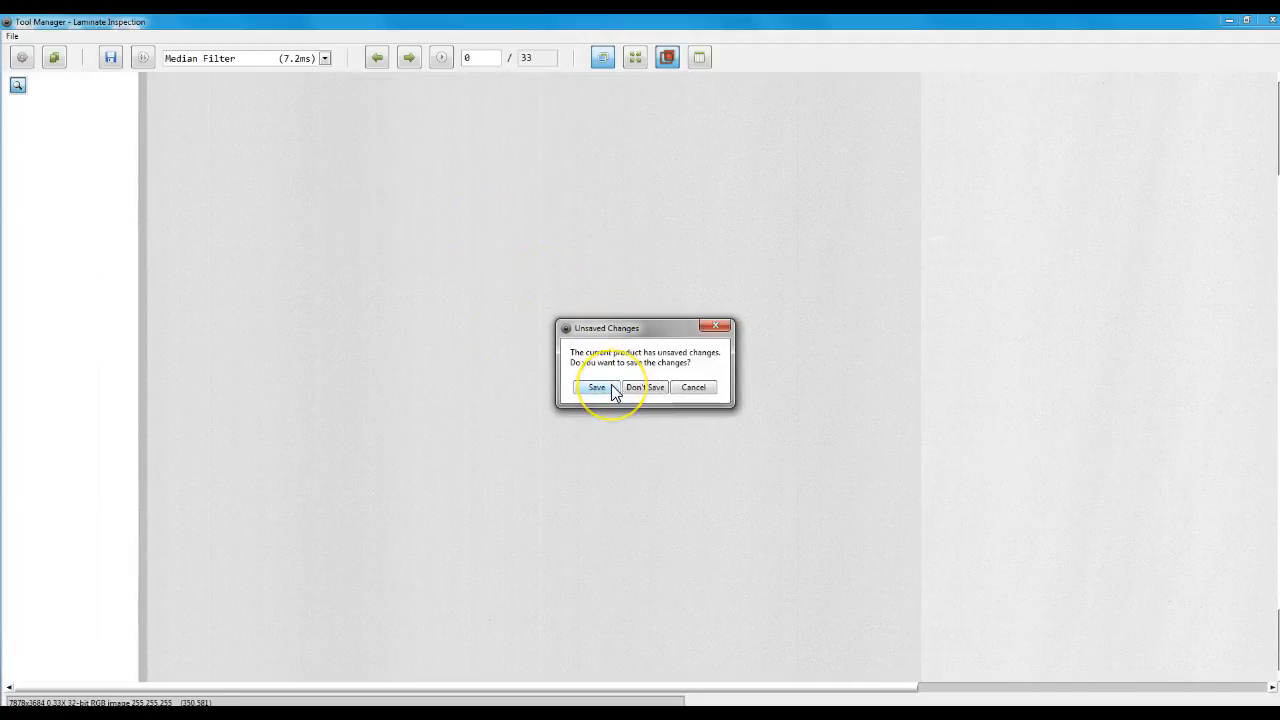
left_click(614, 392)
left_click(290, 63)
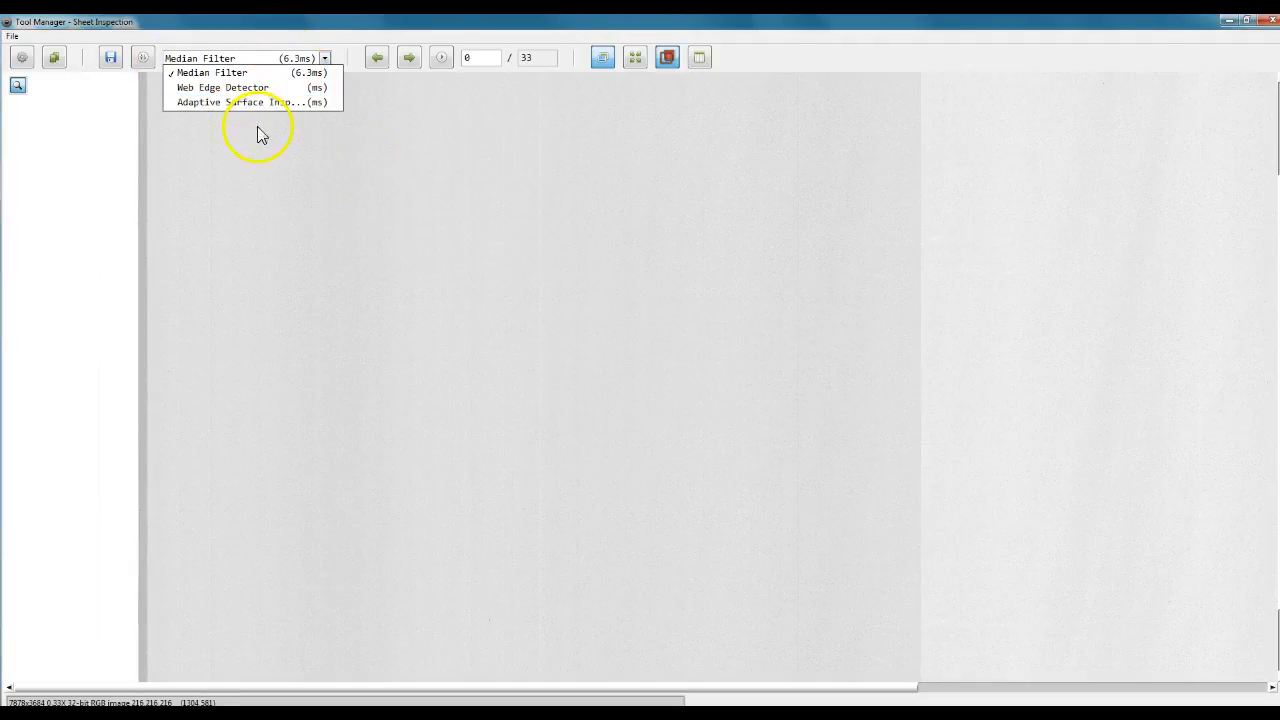
left_click(206, 44)
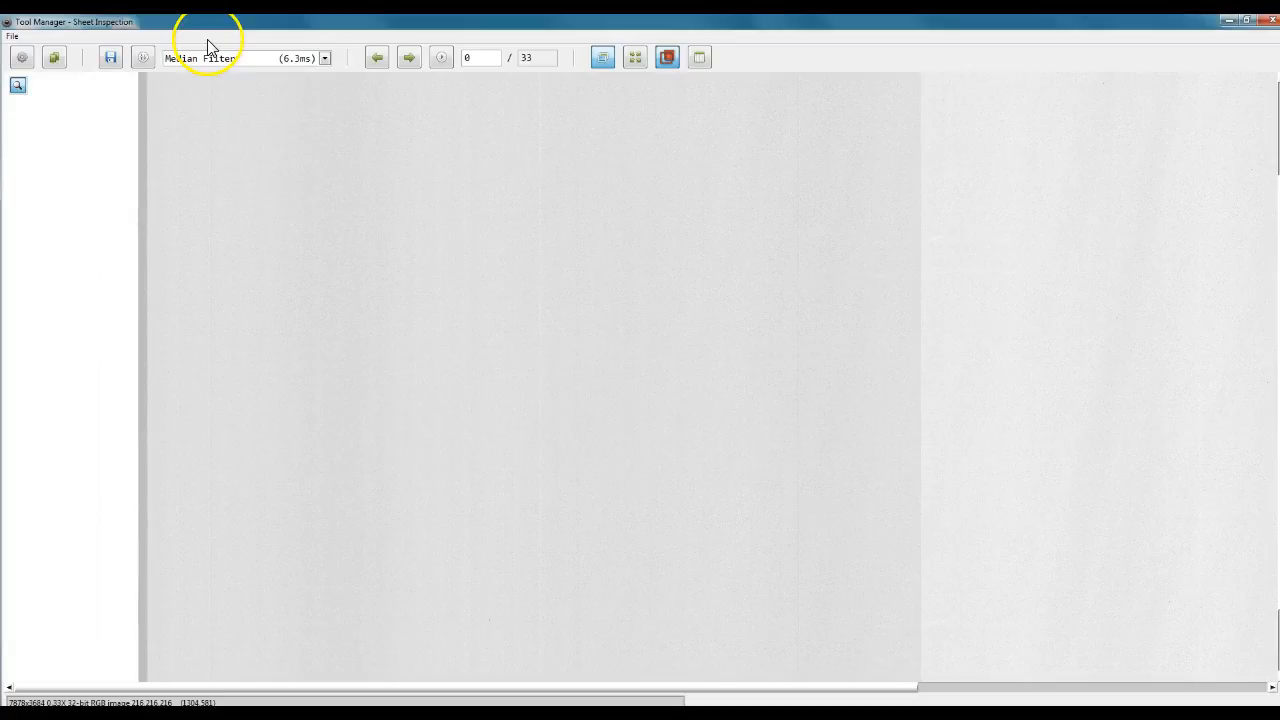
left_click(210, 57)
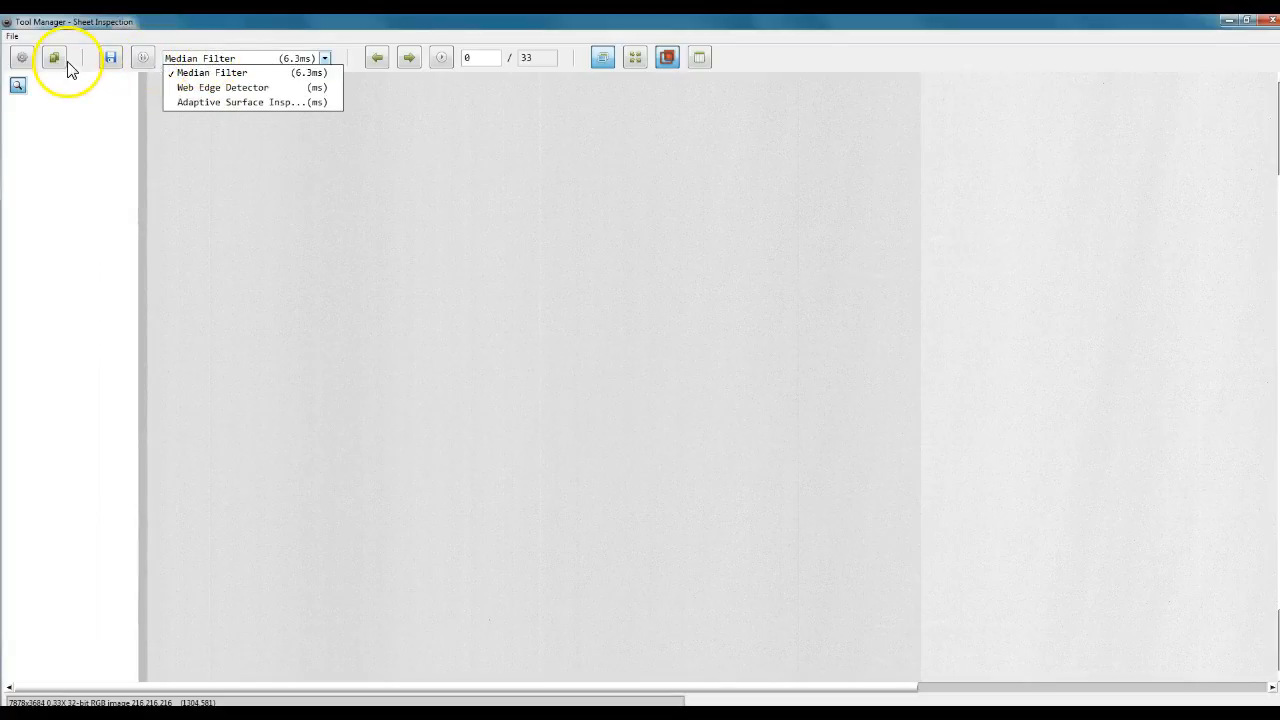
left_click(216, 58)
Select the Adaptive Surface Inspection tool and open the Classifier Configuration from its parameters.
left_click(218, 59)
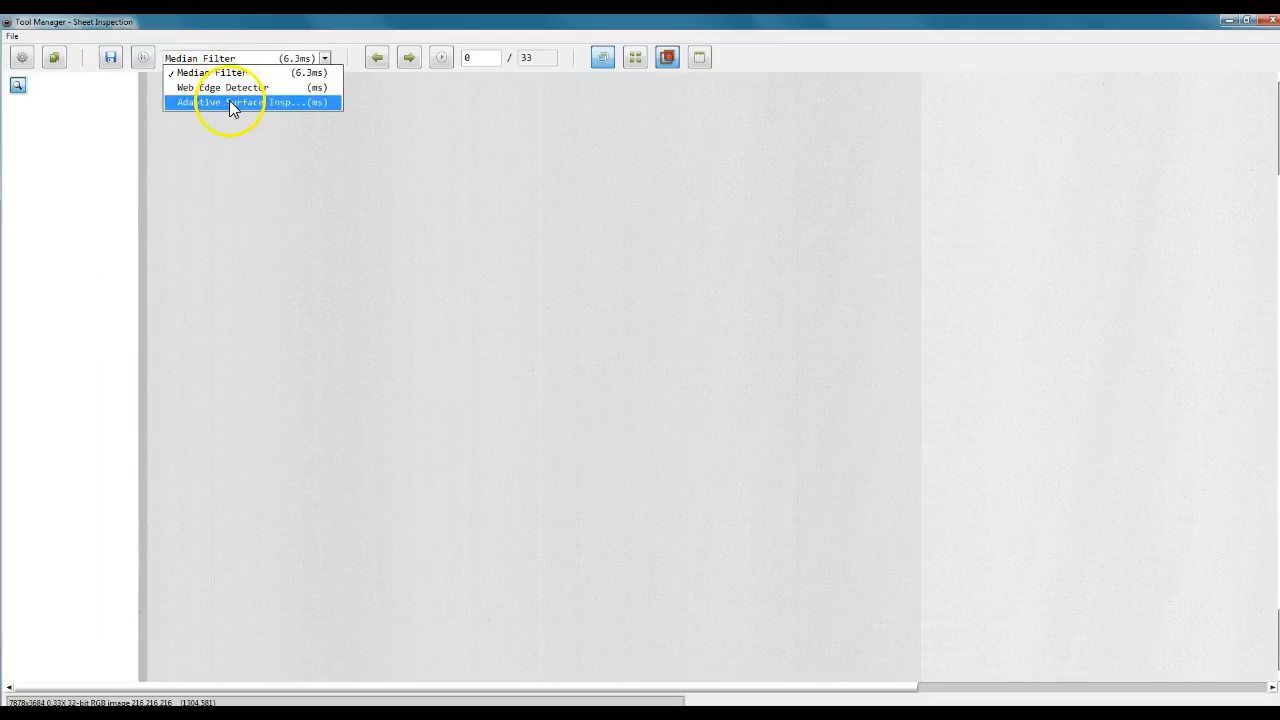
left_click(229, 101)
right_click(200, 62)
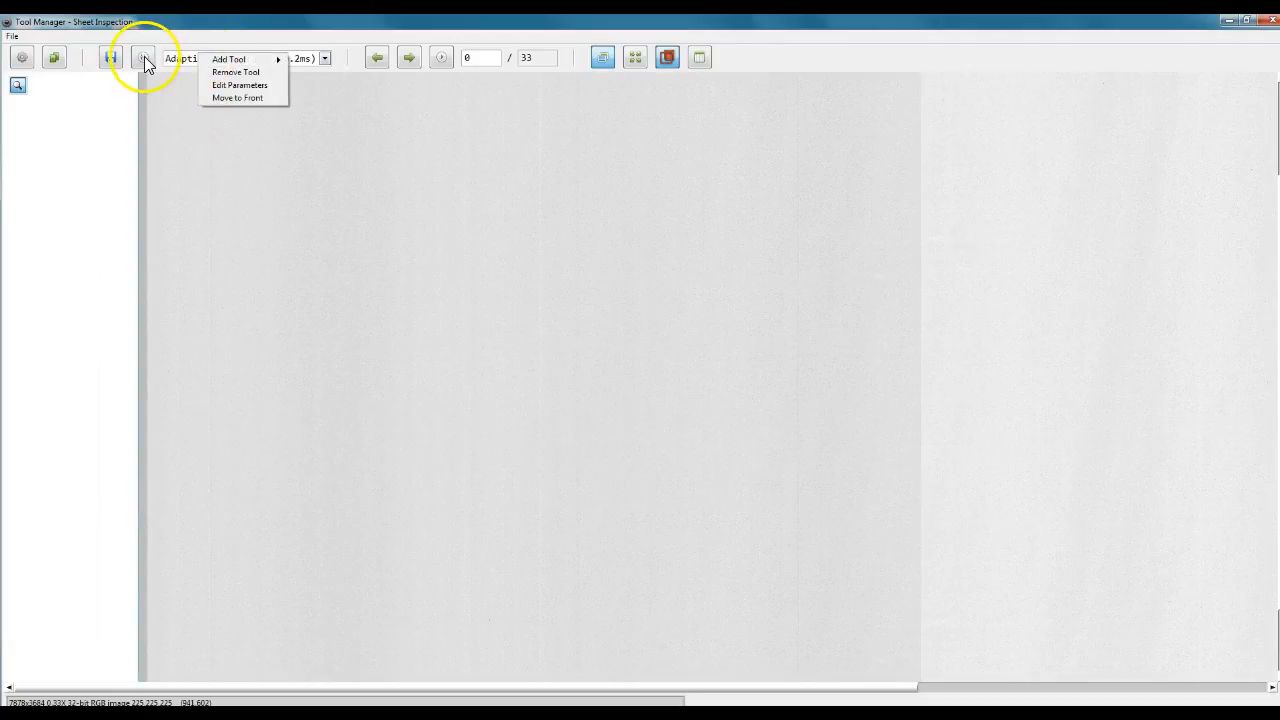
left_click(143, 57)
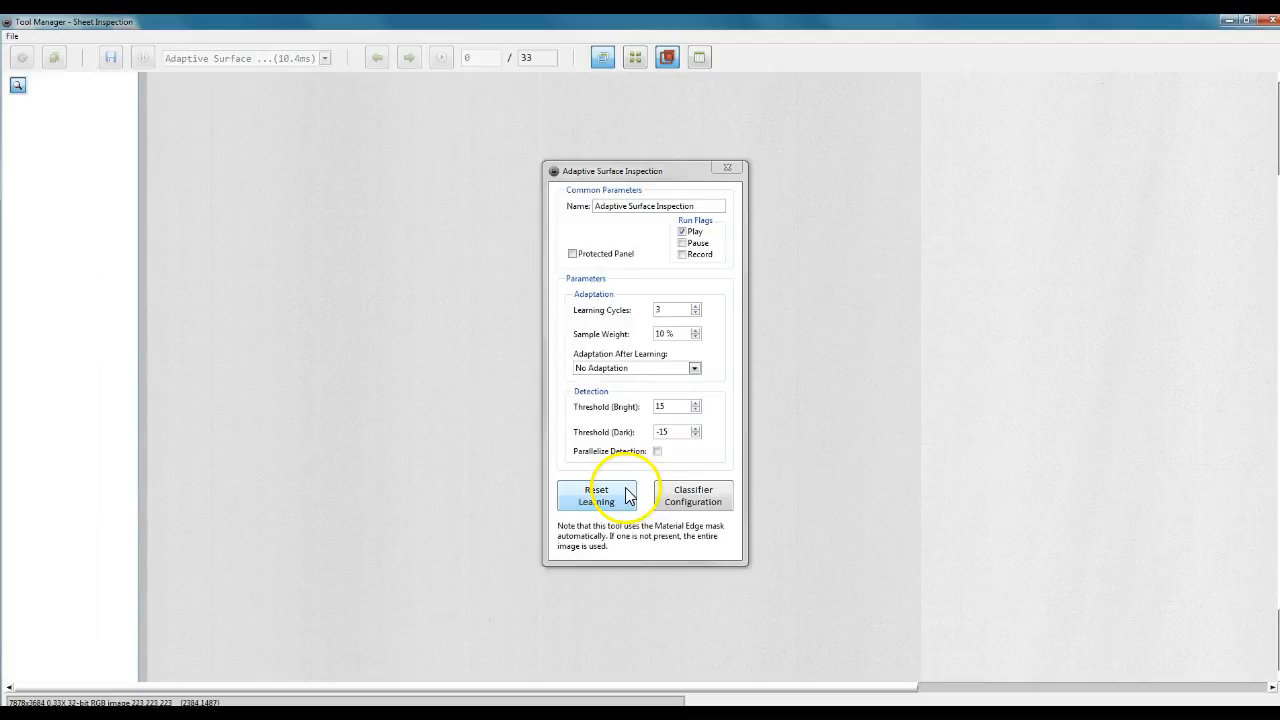
left_click(670, 505)
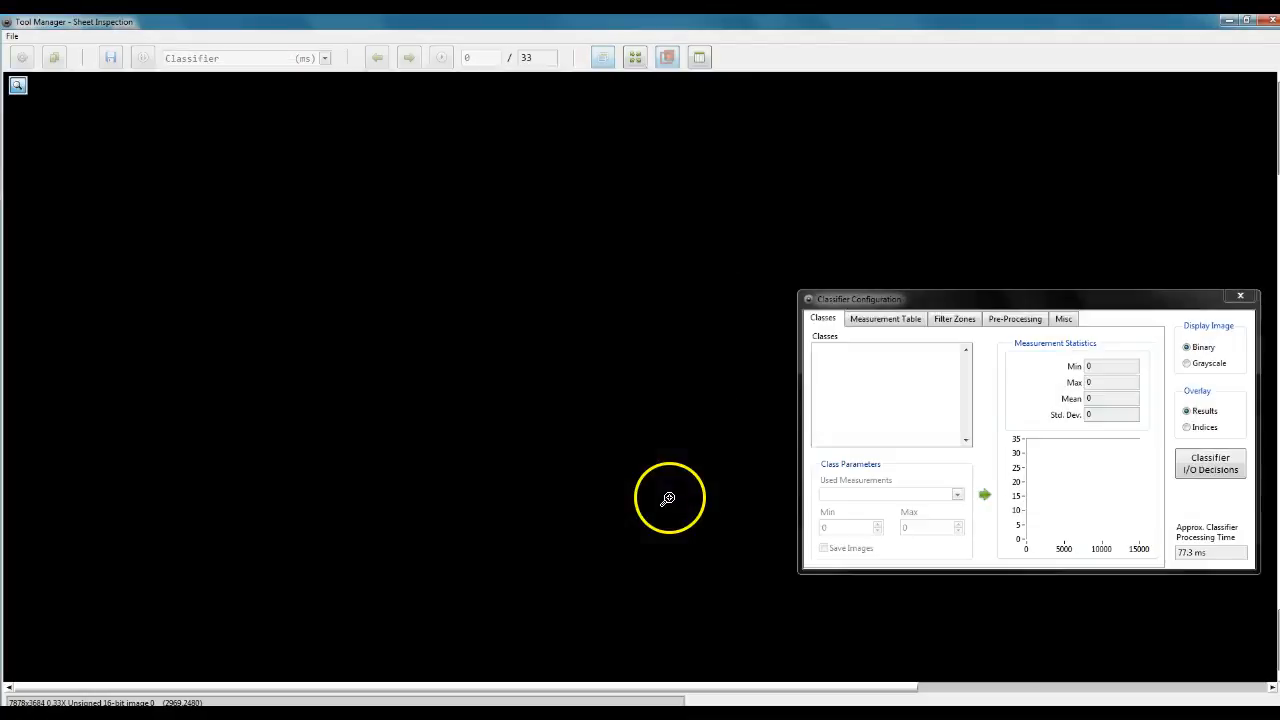
Add a new classifier class named "defect".
right_click(858, 380)
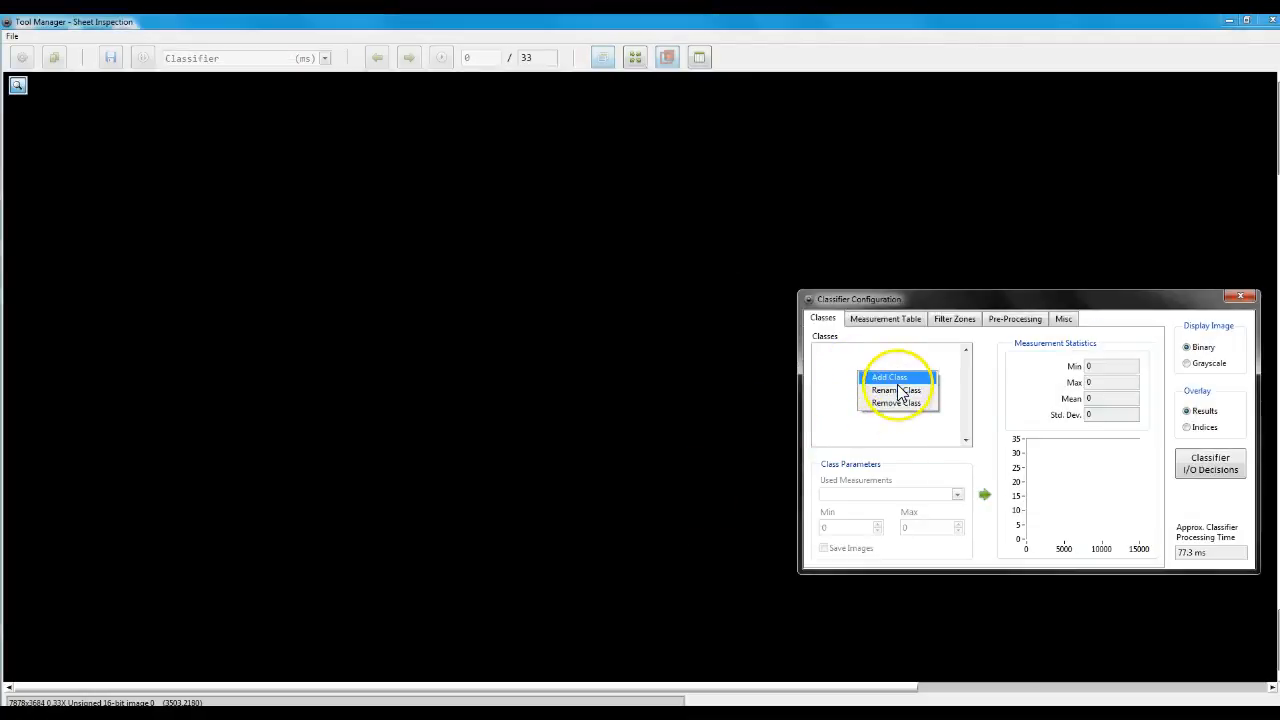
left_click(900, 391)
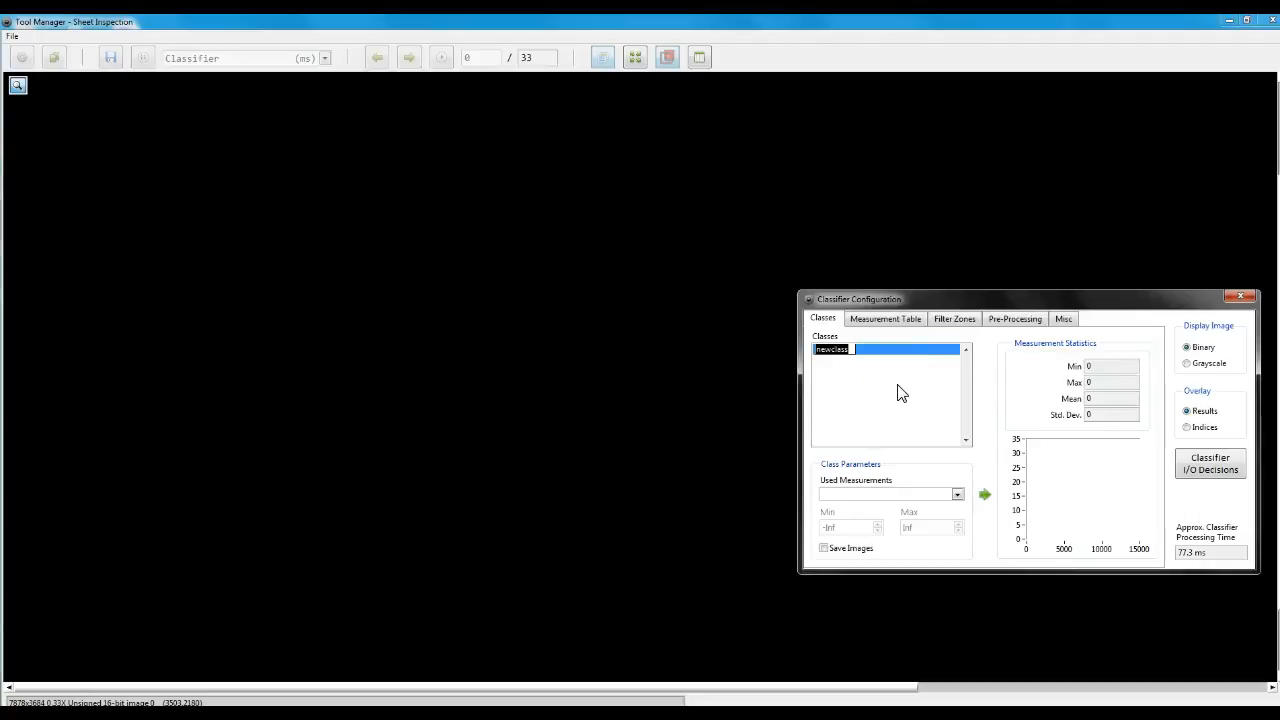
type("defect")
key("Return")
Add the Area measurement to the defect class, close the Classifier Configuration and return to the Adaptive Surface Inspection tool.
right_click(916, 490)
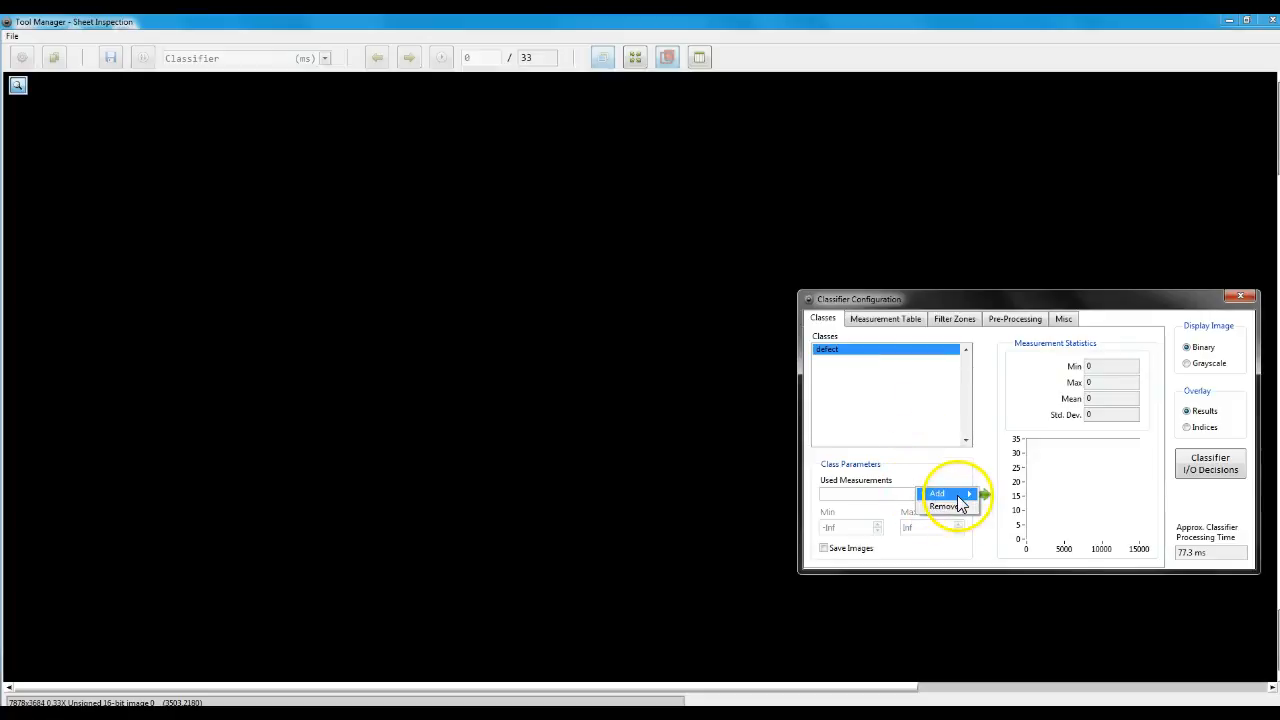
mouse_move(958, 496)
left_click(1027, 583)
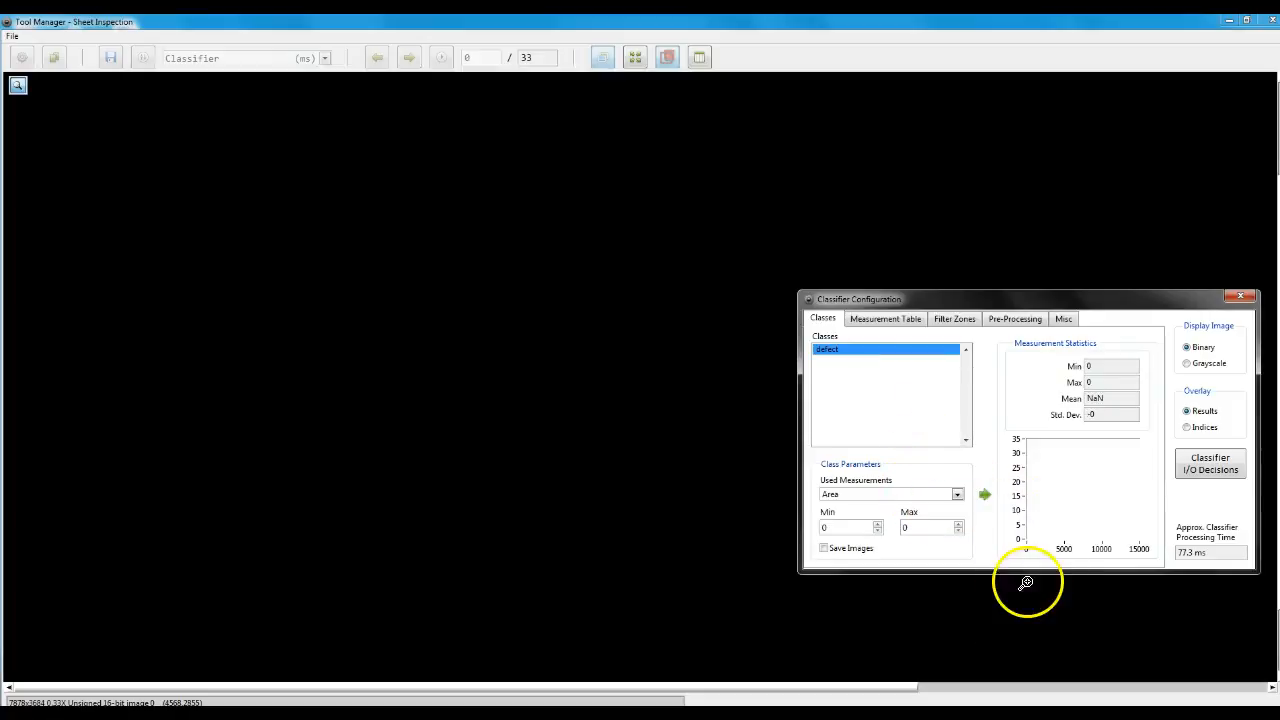
left_click(1241, 297)
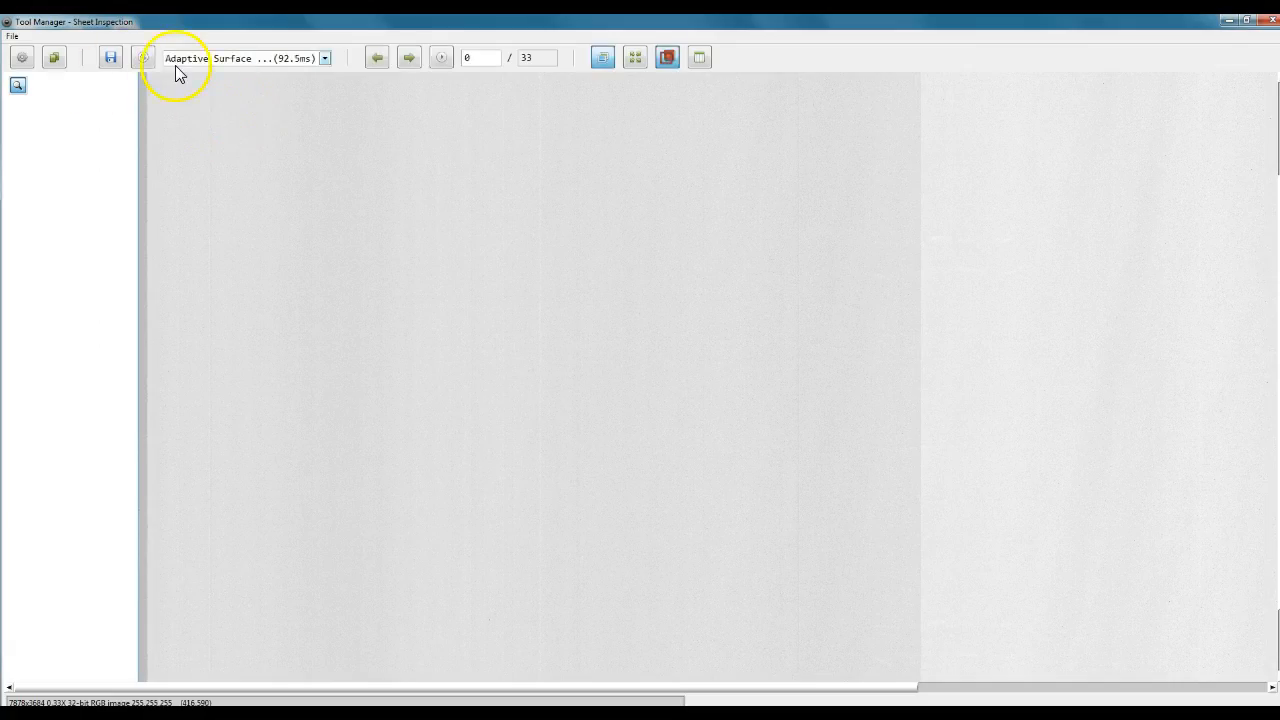
left_click(180, 60)
left_click(187, 66)
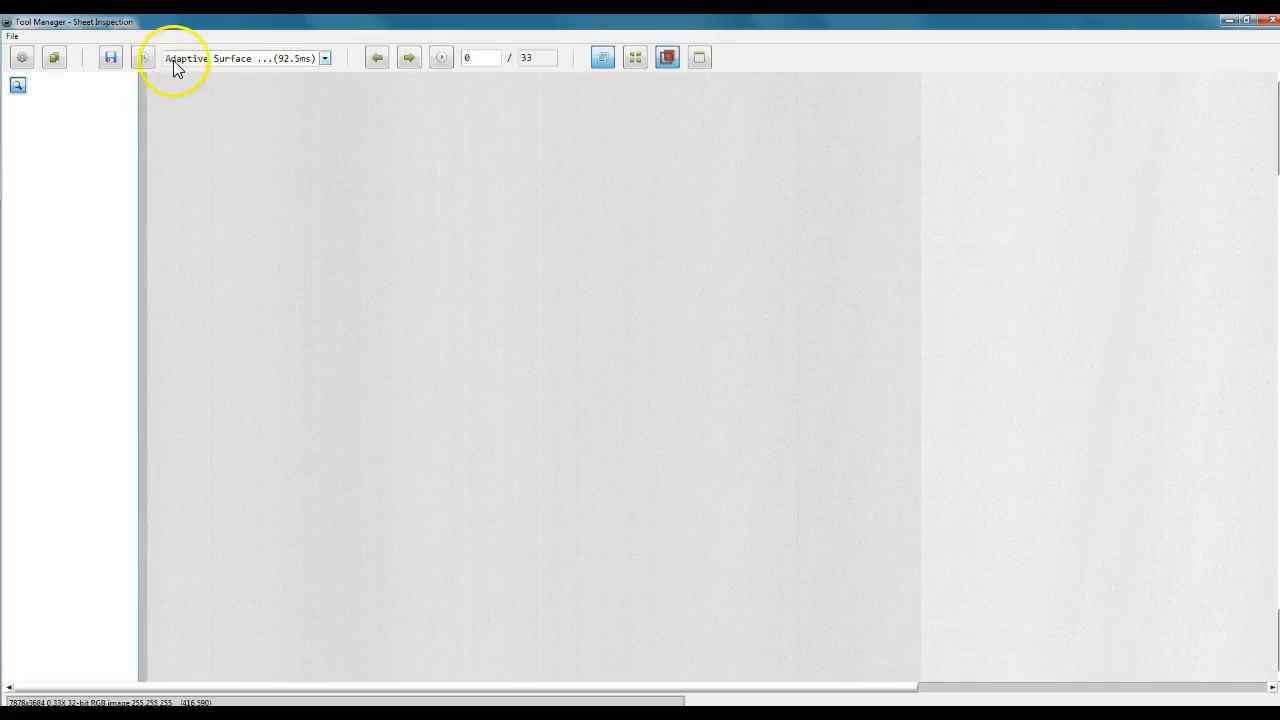
Add a product named "NewRecipe" and load it, saving the current product's changes.
left_click(57, 66)
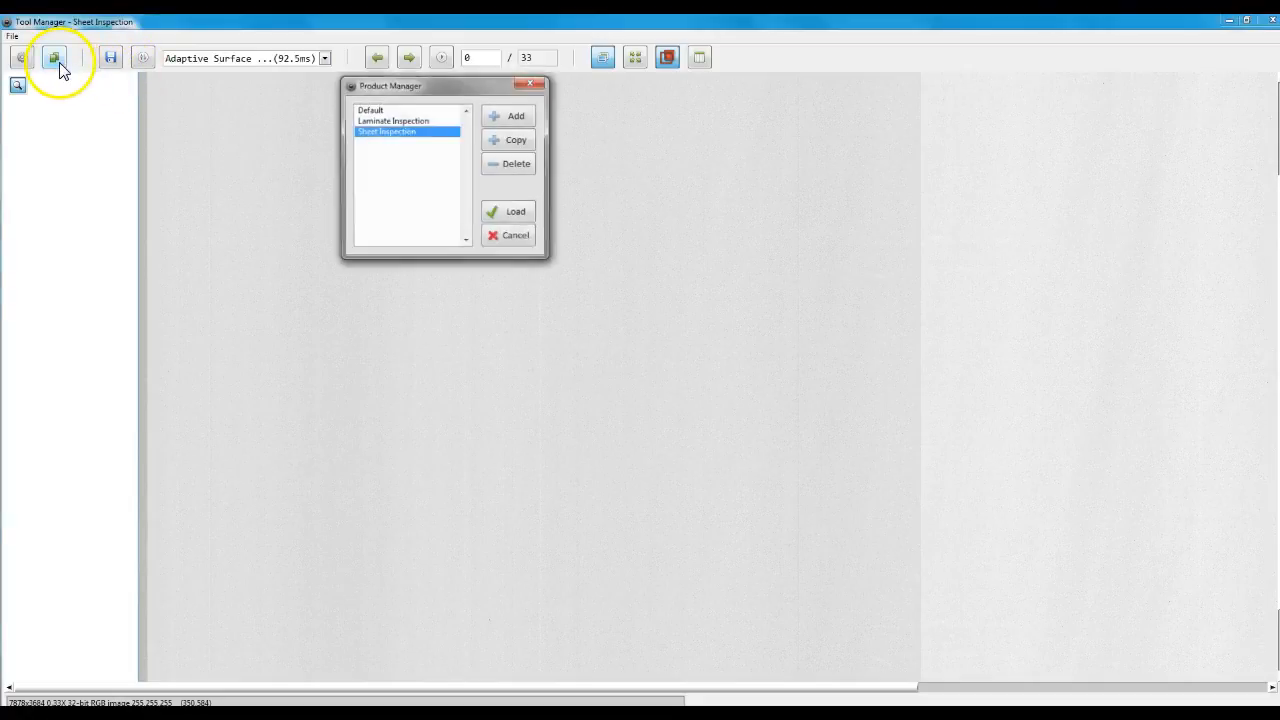
left_click(509, 118)
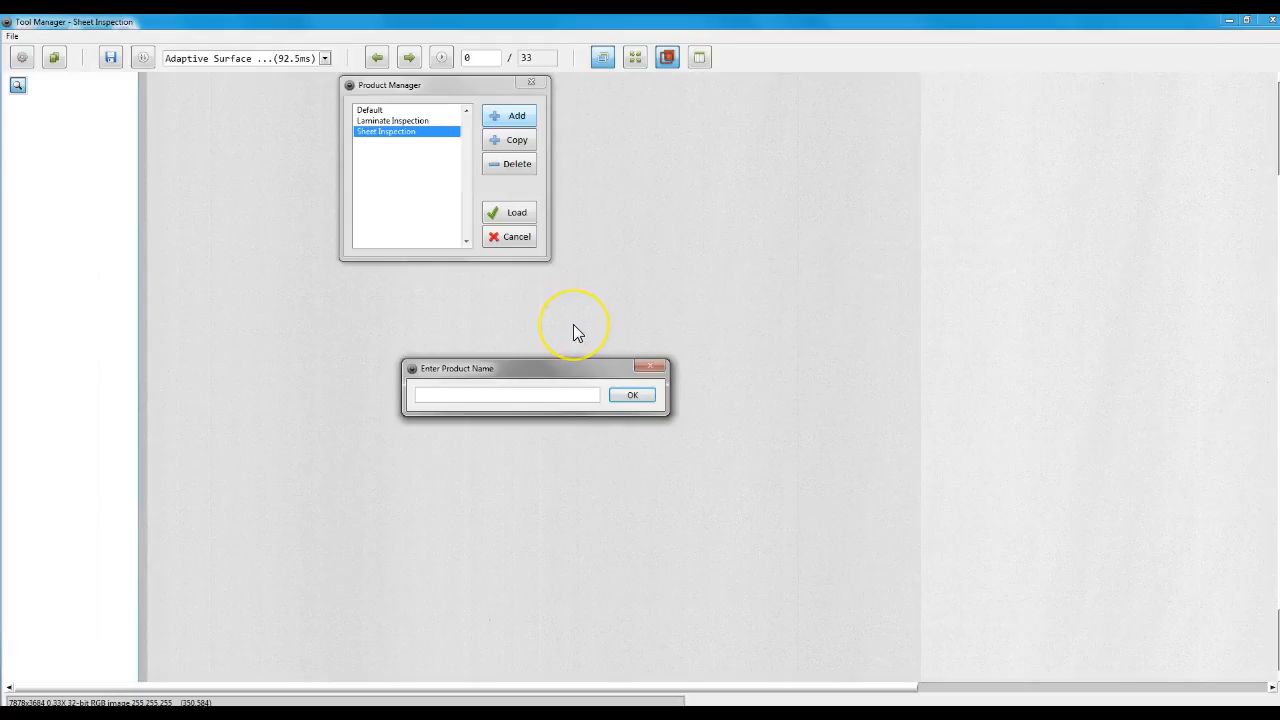
type("NewRecipe")
key("Return")
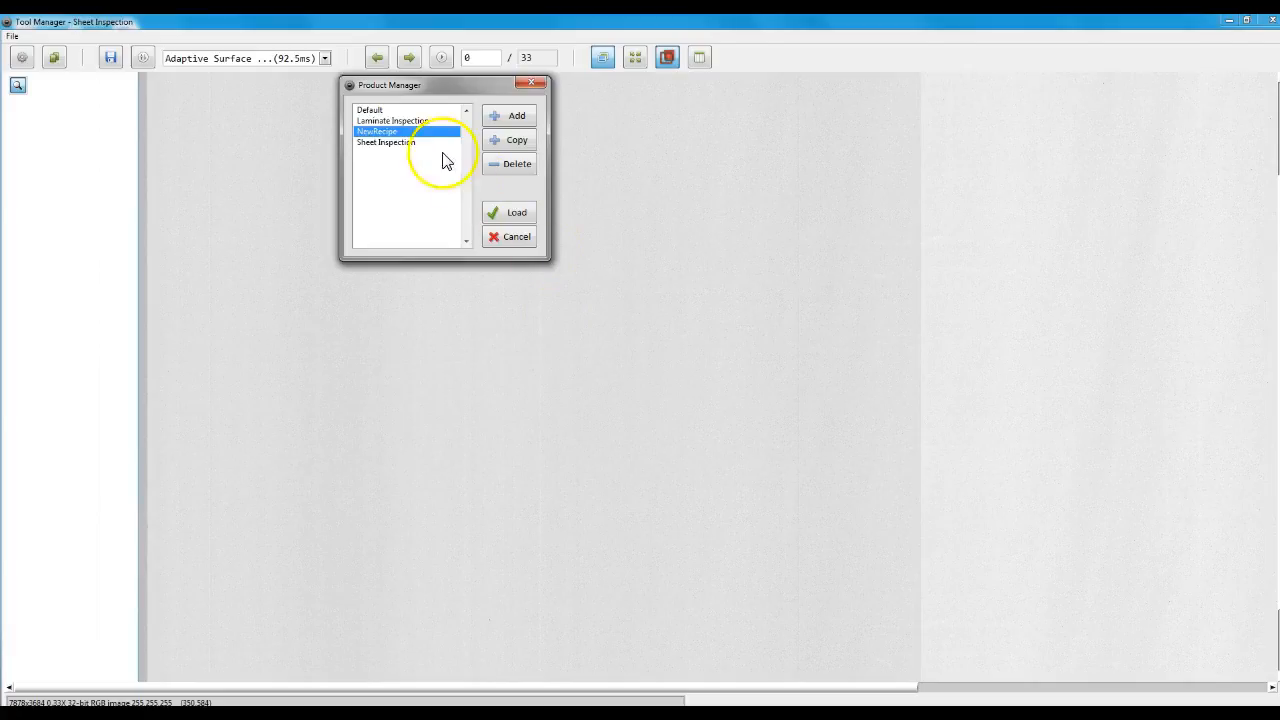
left_click(520, 212)
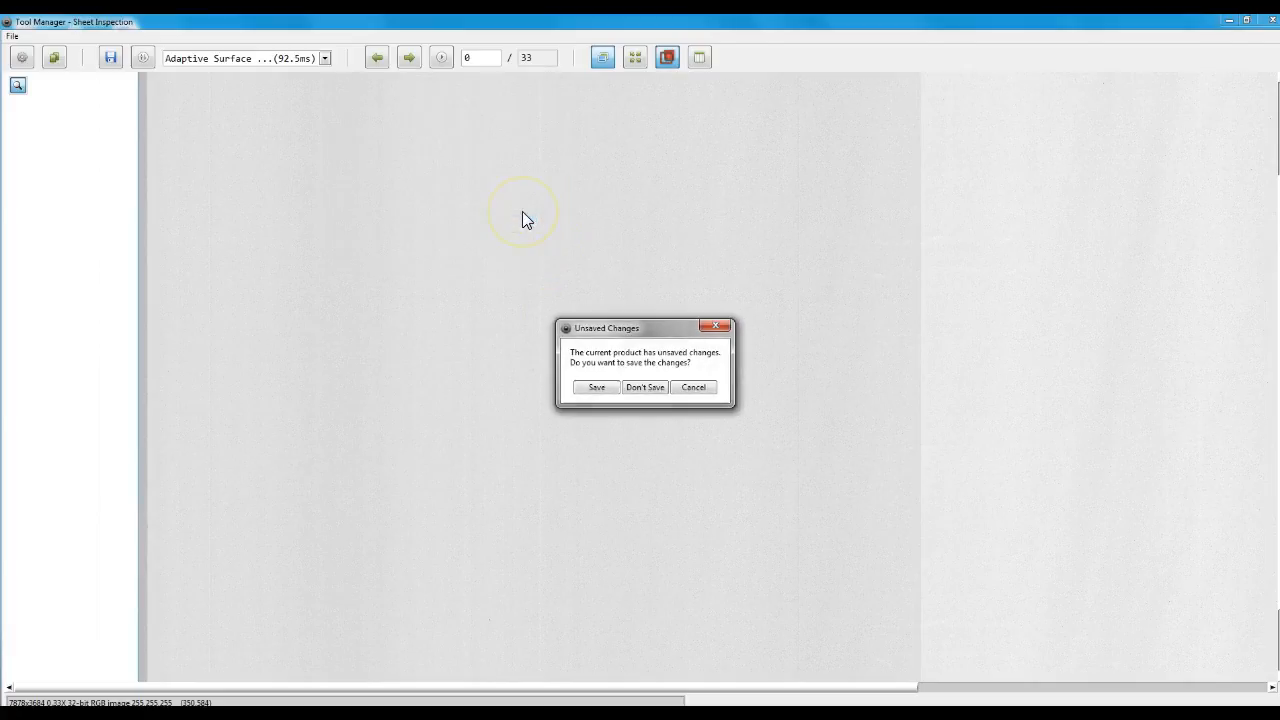
left_click(596, 387)
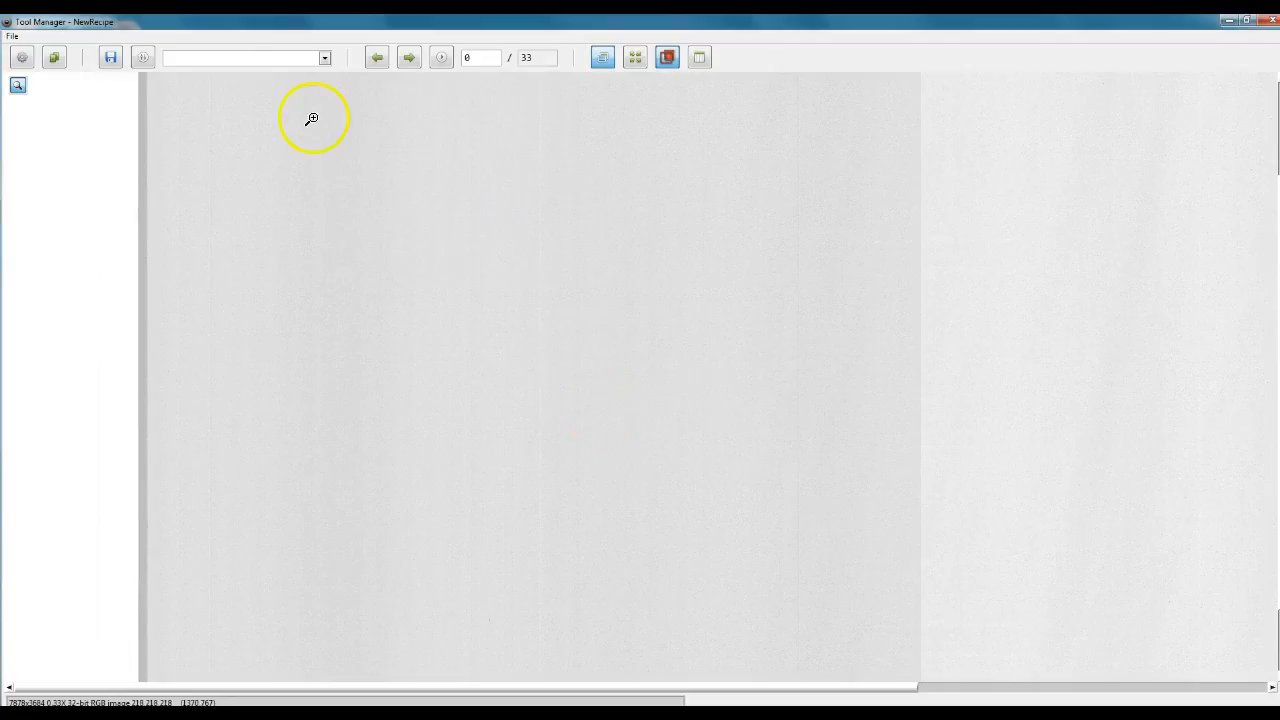
Look through the available image processing tools and add the Seam Inspection measurement tool to NewRecipe.
left_click(268, 62)
left_click(266, 61)
right_click(266, 60)
mouse_move(276, 64)
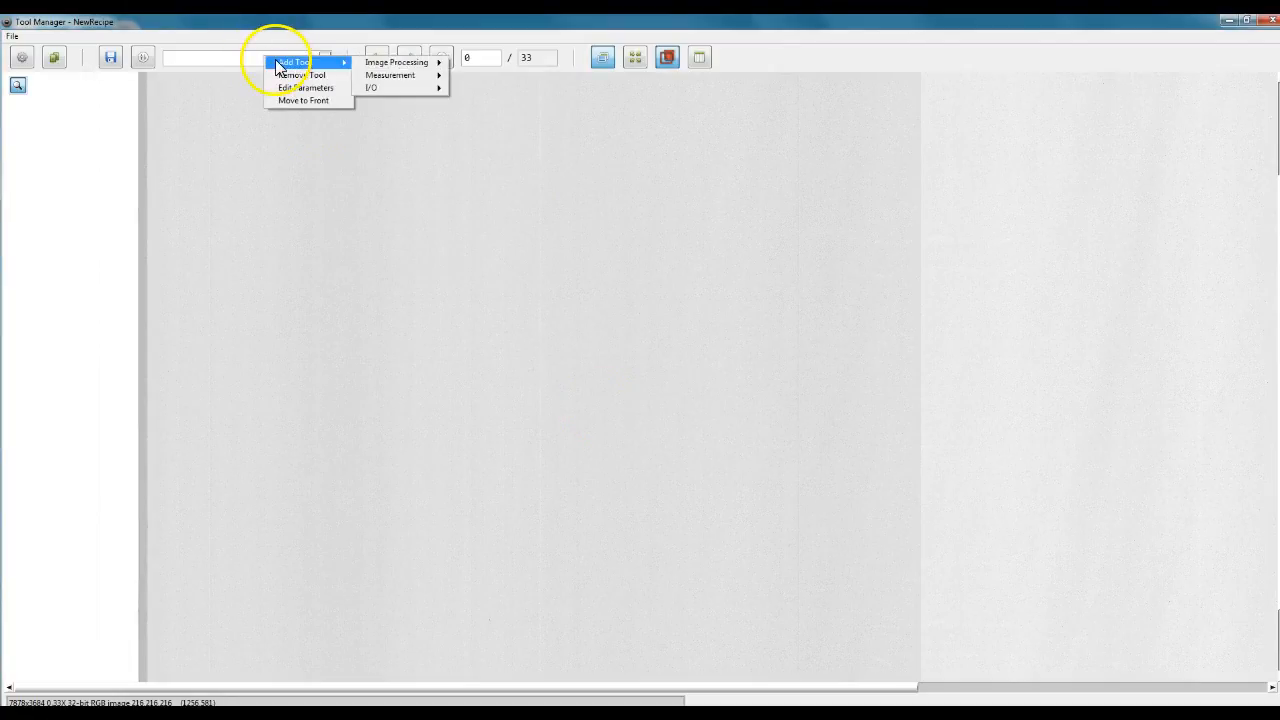
left_click(420, 66)
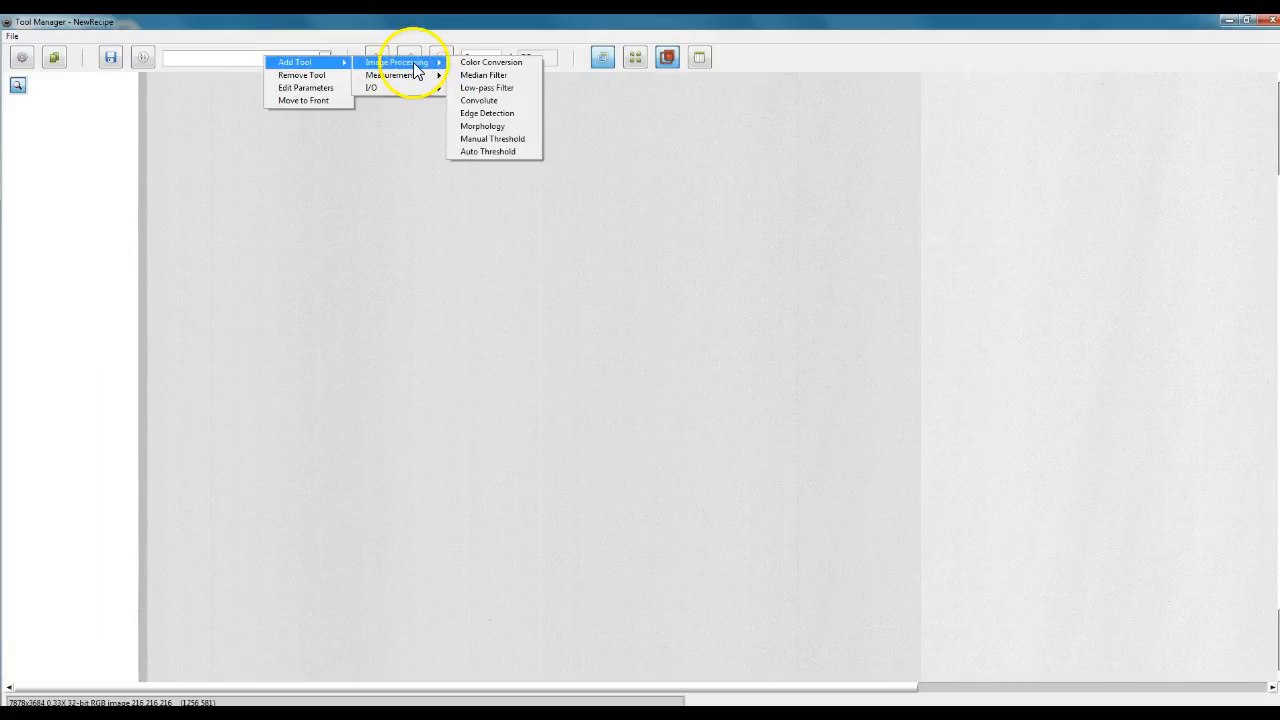
mouse_move(402, 76)
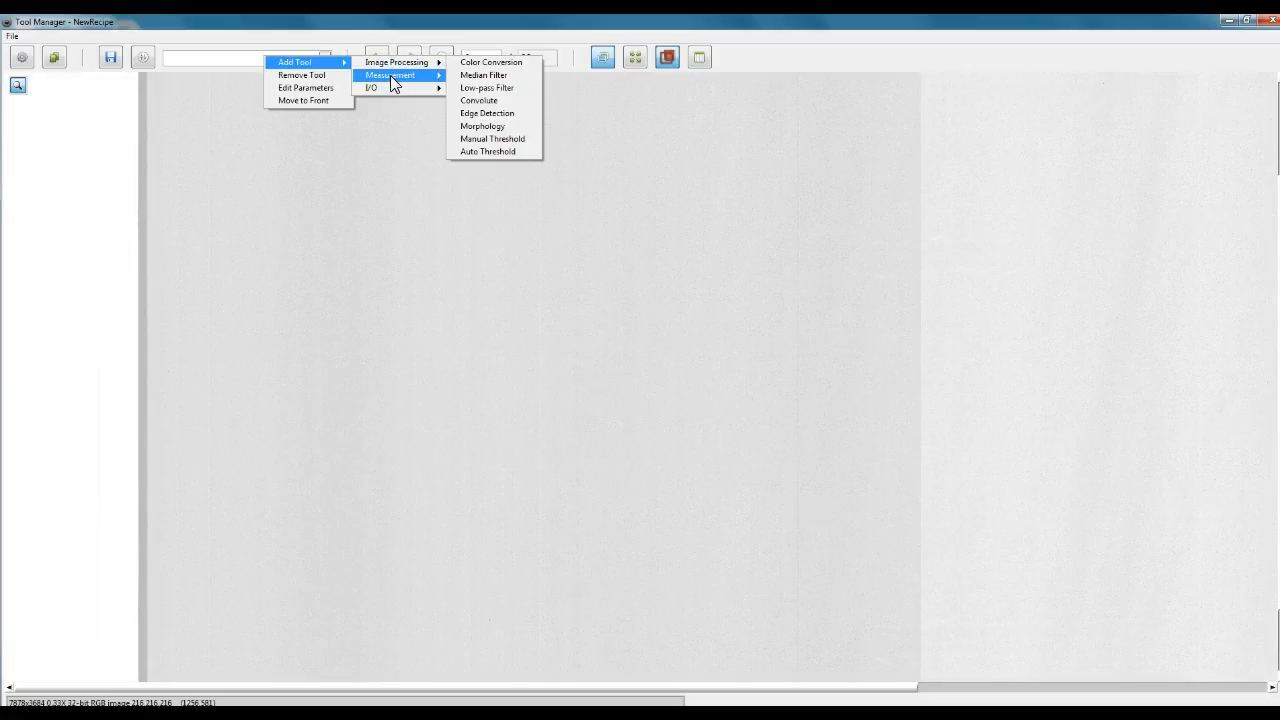
mouse_move(395, 84)
left_click(497, 114)
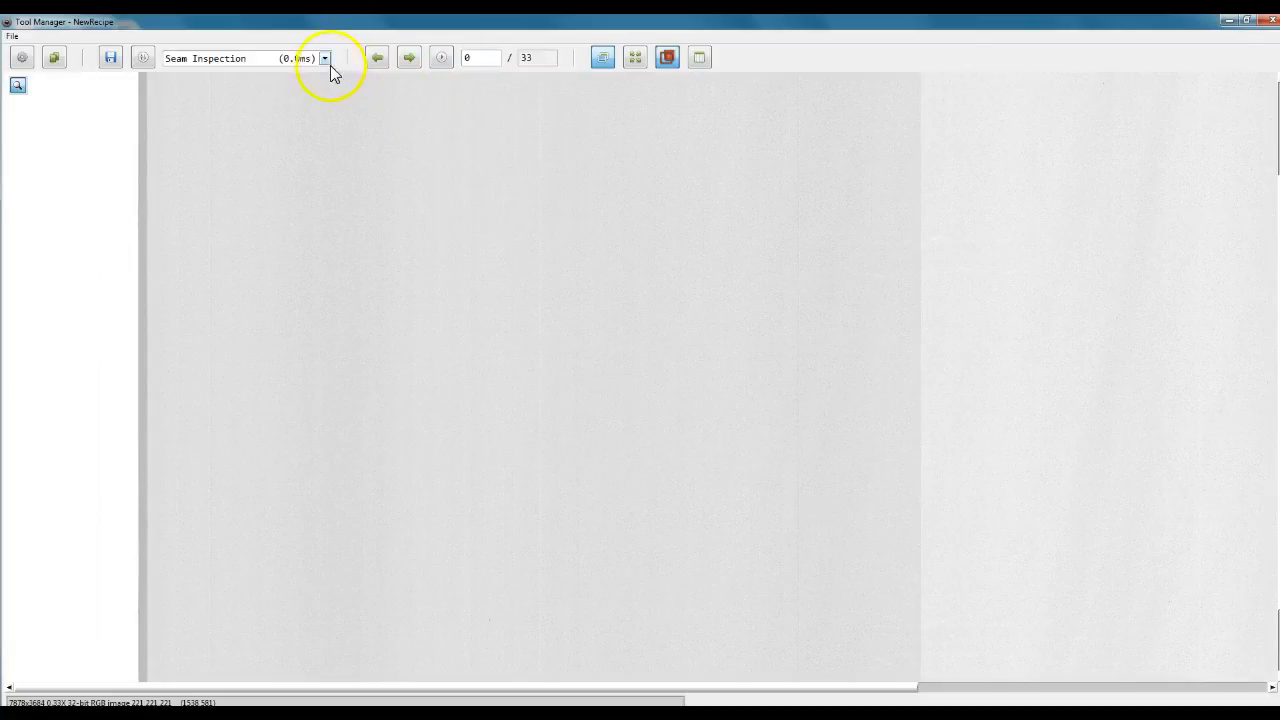
Add the Perforated Holes Inspection measurement tool to the NewRecipe product.
right_click(312, 57)
mouse_move(385, 63)
mouse_move(440, 76)
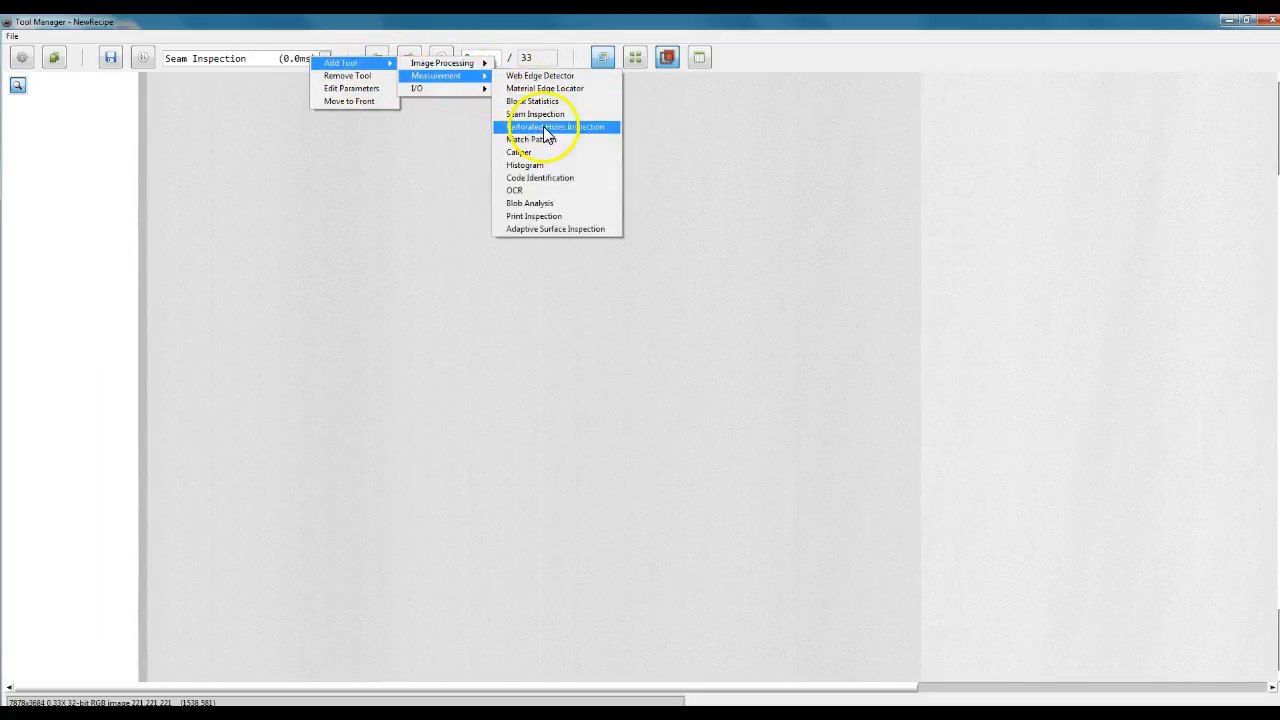
left_click(538, 127)
Add the Median Filter image processing tool to the NewRecipe product.
left_click(281, 60)
right_click(282, 61)
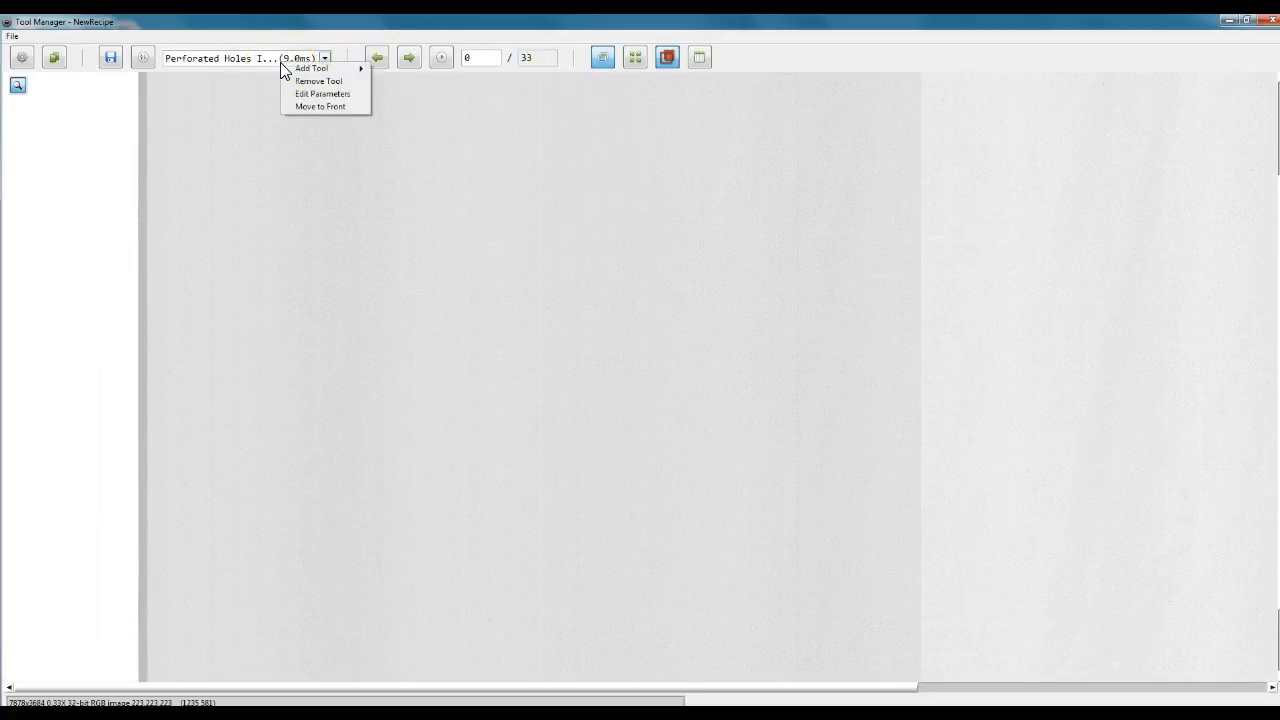
mouse_move(310, 68)
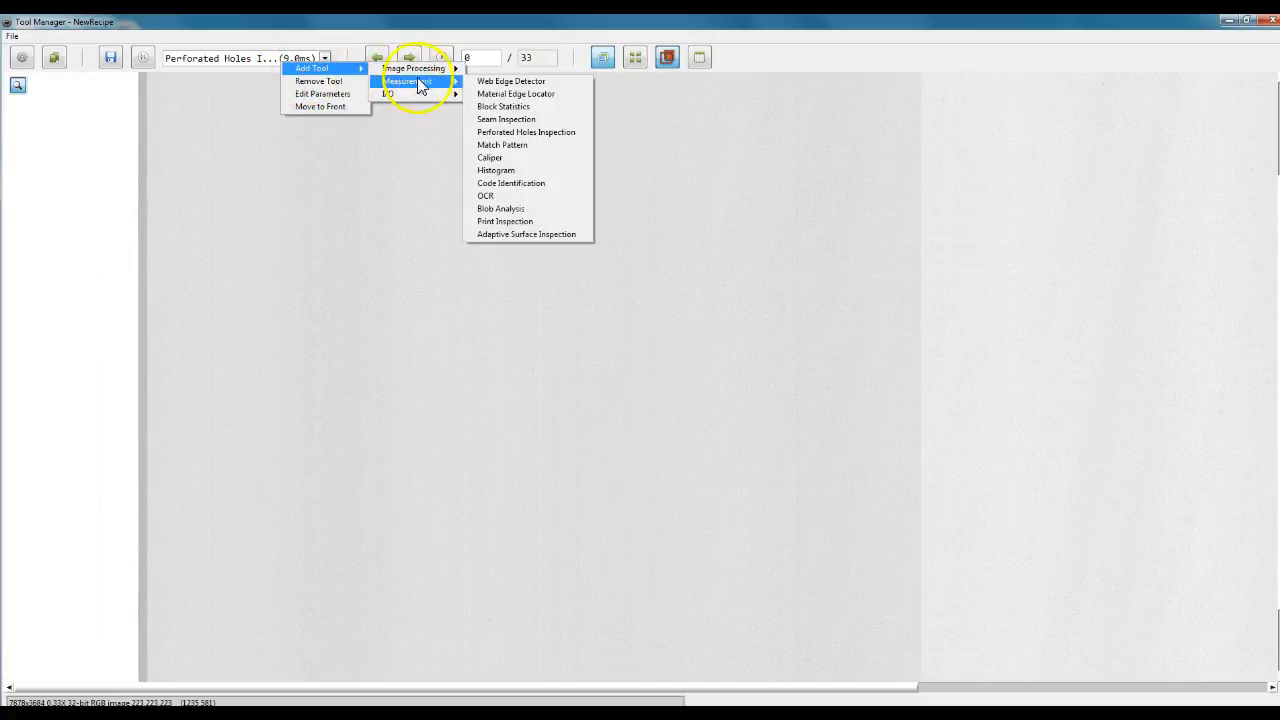
mouse_move(415, 68)
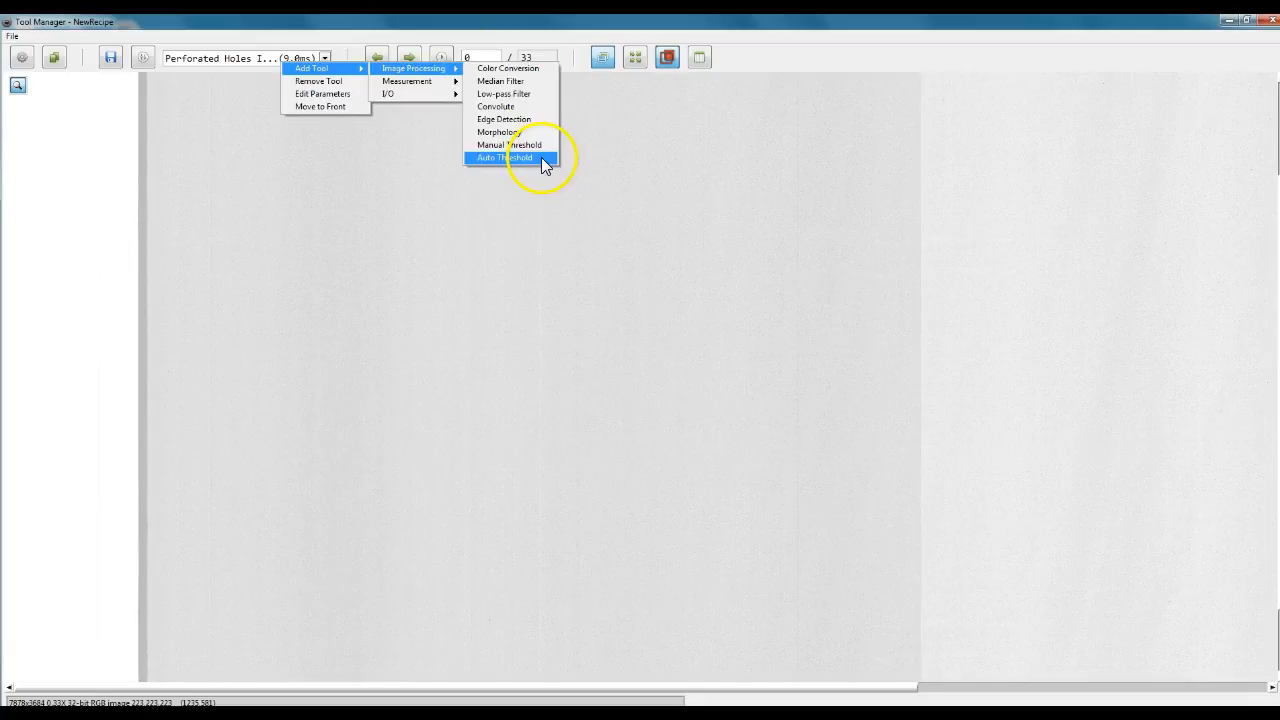
left_click(512, 81)
Check NewRecipe's tool list and open the parameters of the Median Filter tool.
left_click(313, 62)
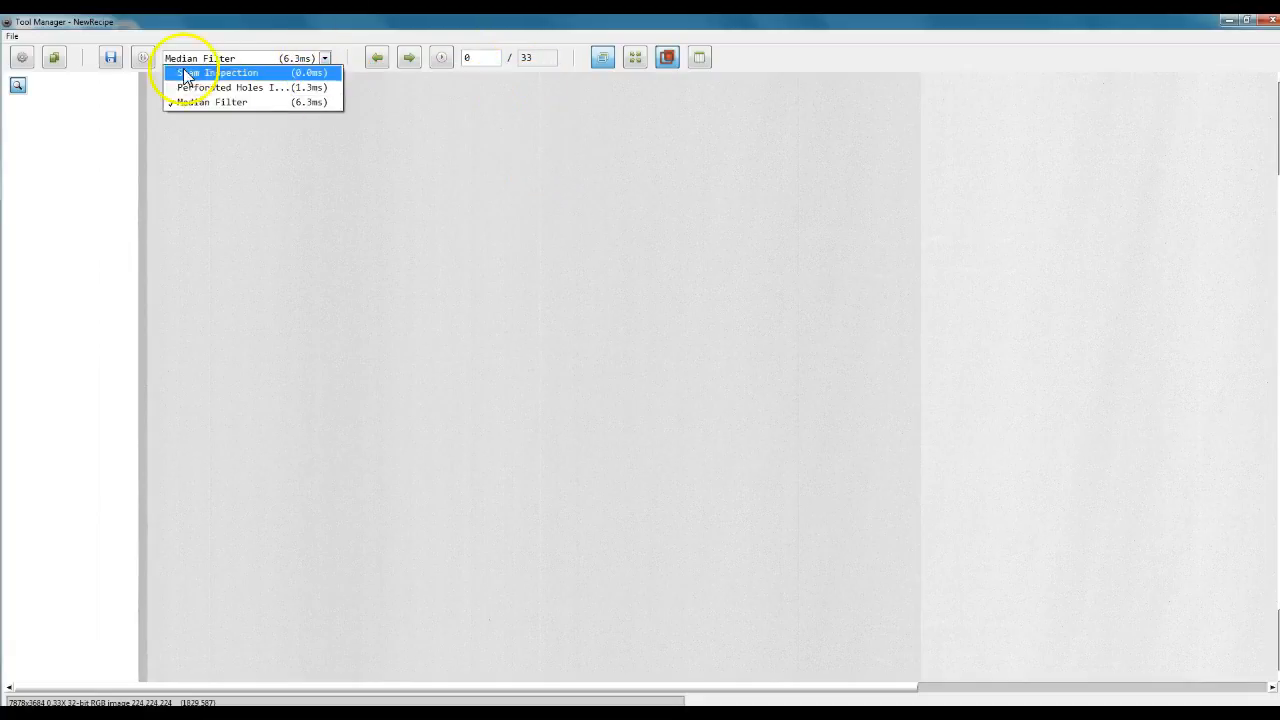
right_click(245, 57)
left_click(284, 88)
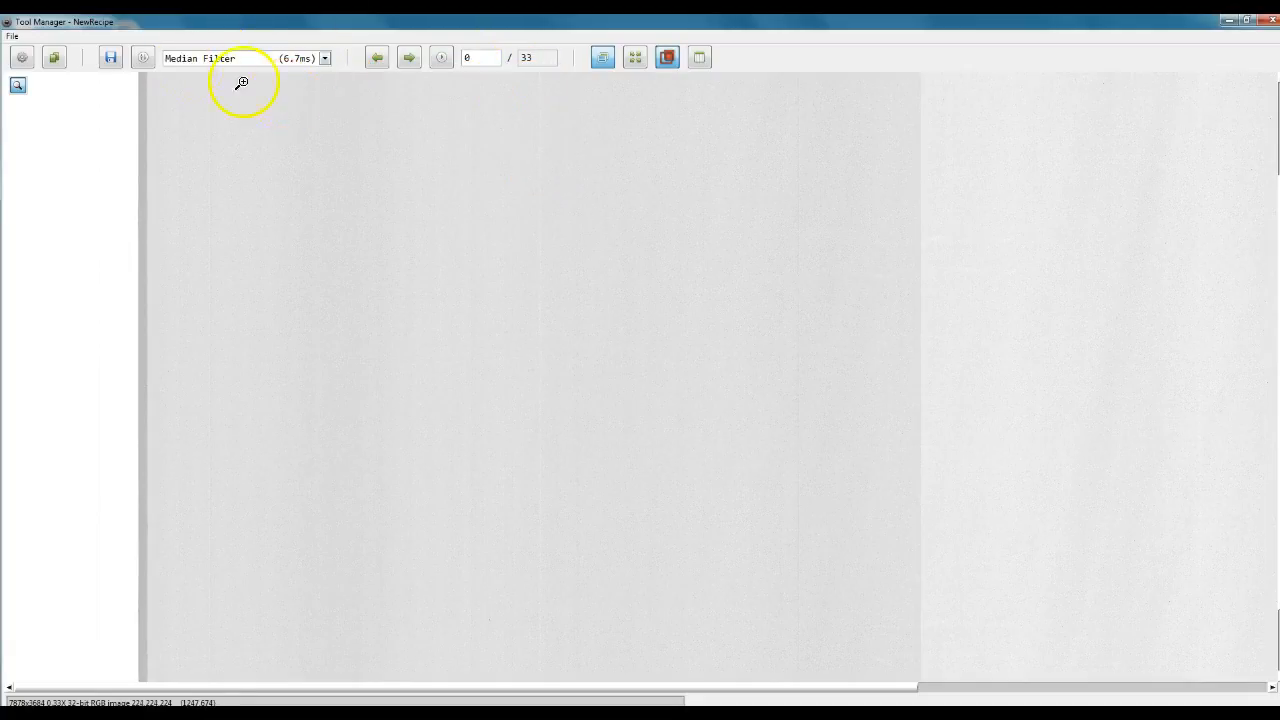
Load the NewRecipe product again from the Product Manager.
left_click(55, 62)
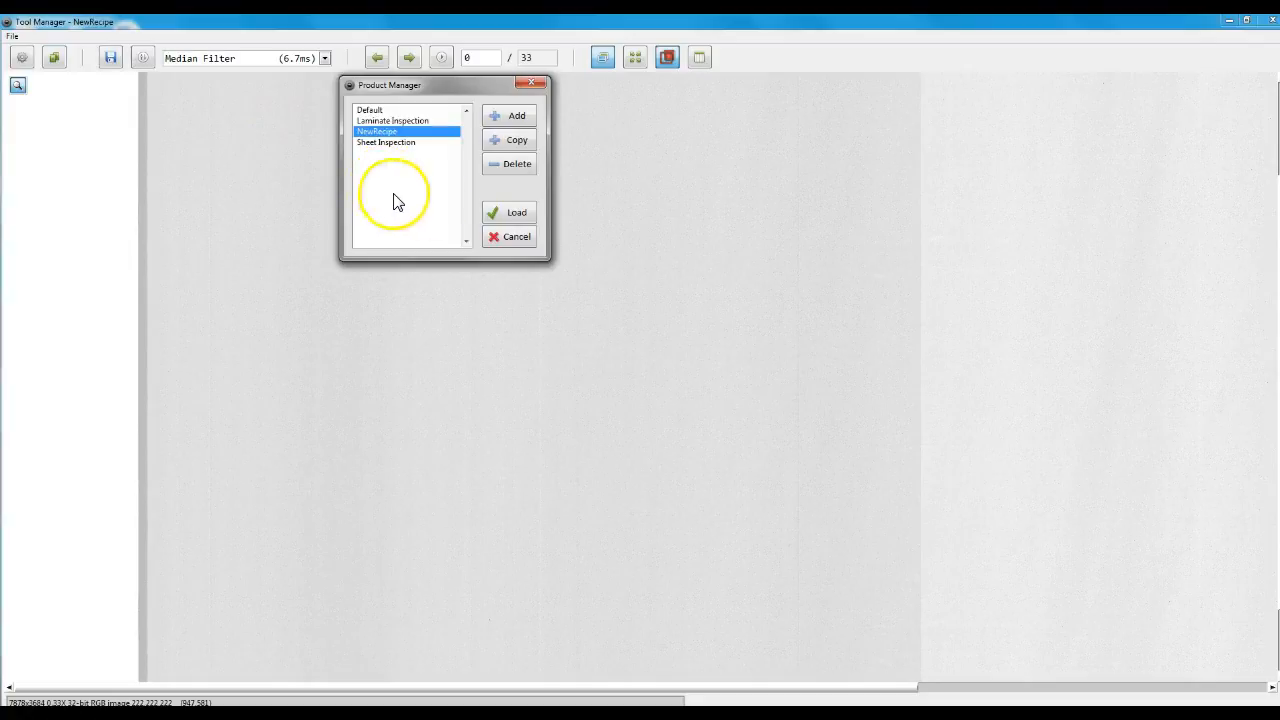
left_click(512, 216)
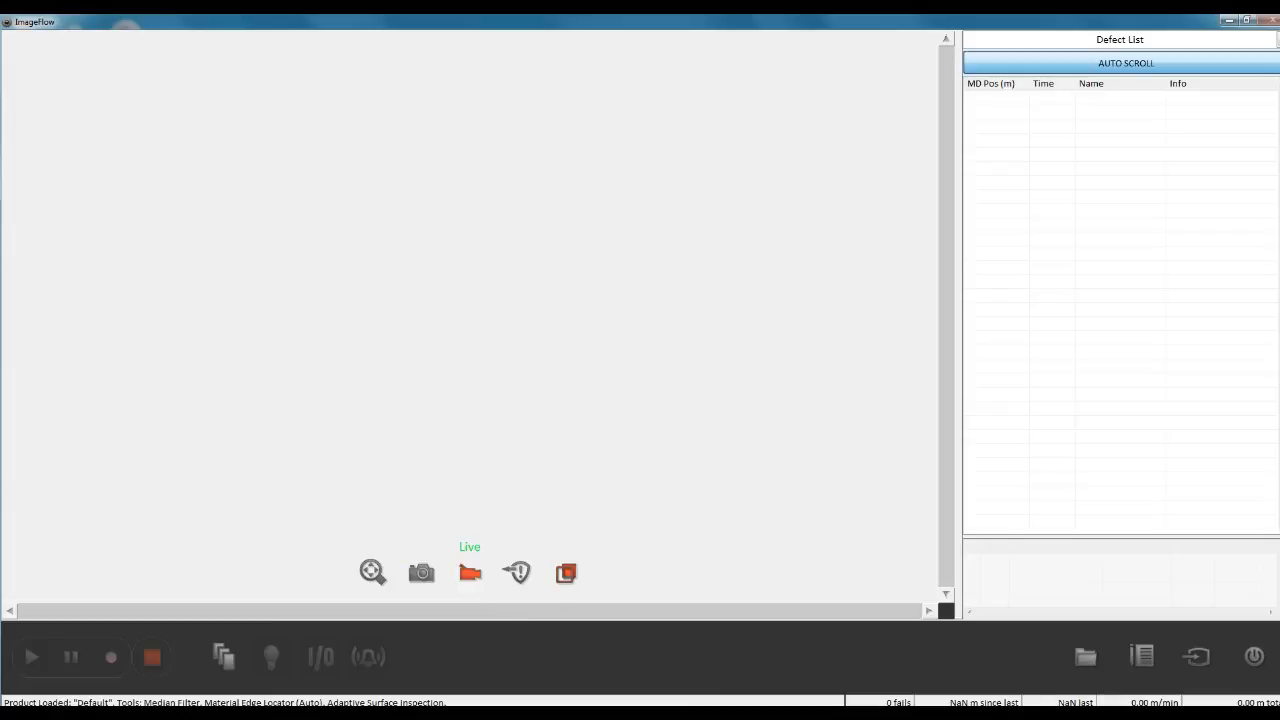
In the ImageFlow main window, load the Sheet Inspection product.
left_click(1147, 670)
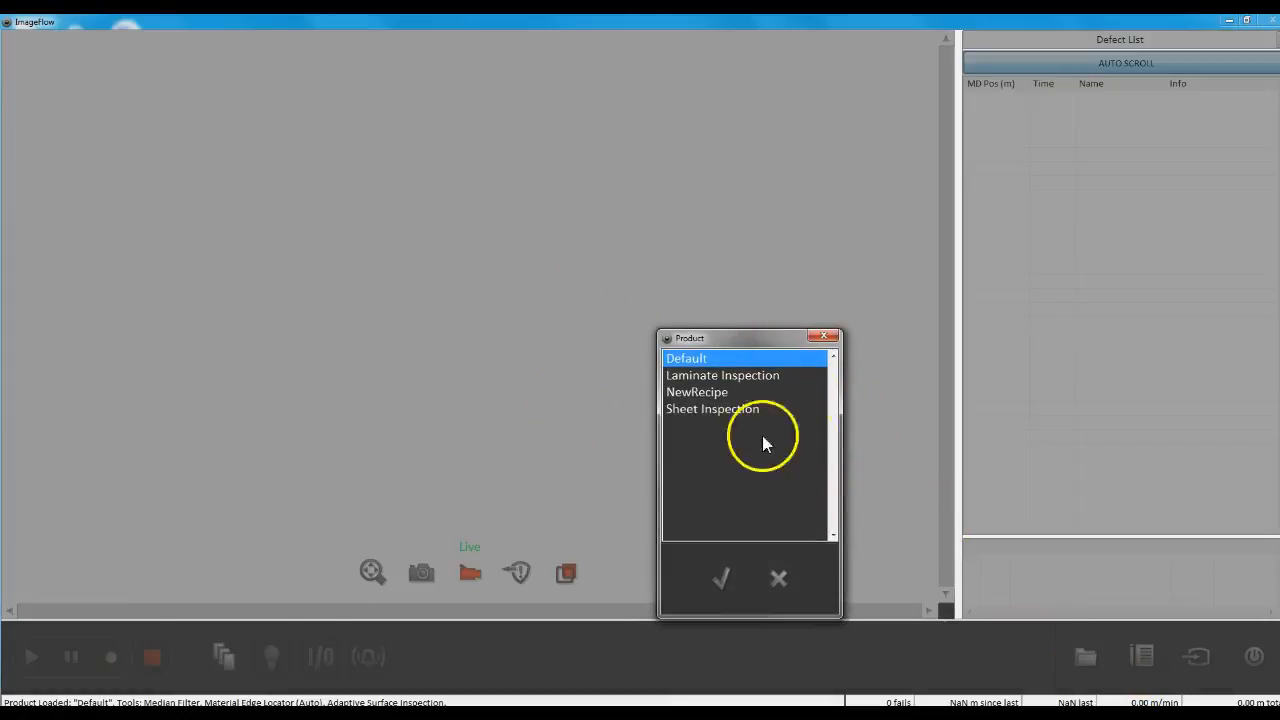
left_click(724, 410)
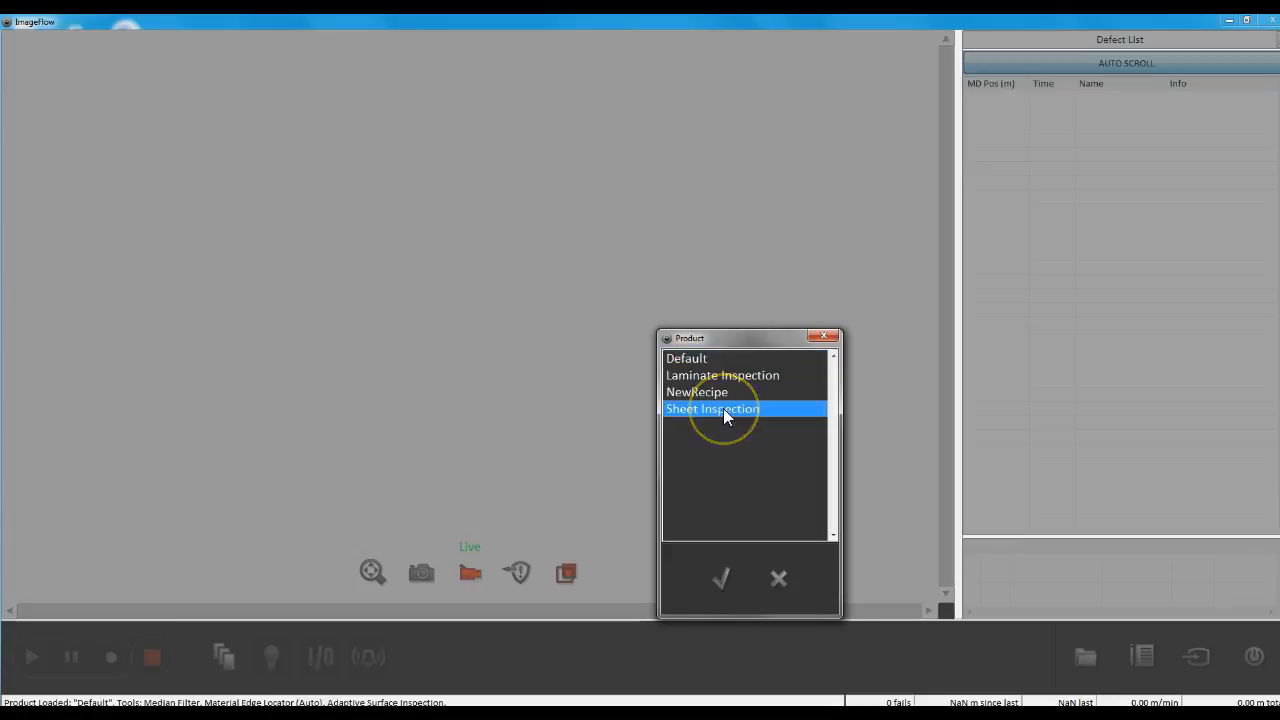
left_click(729, 574)
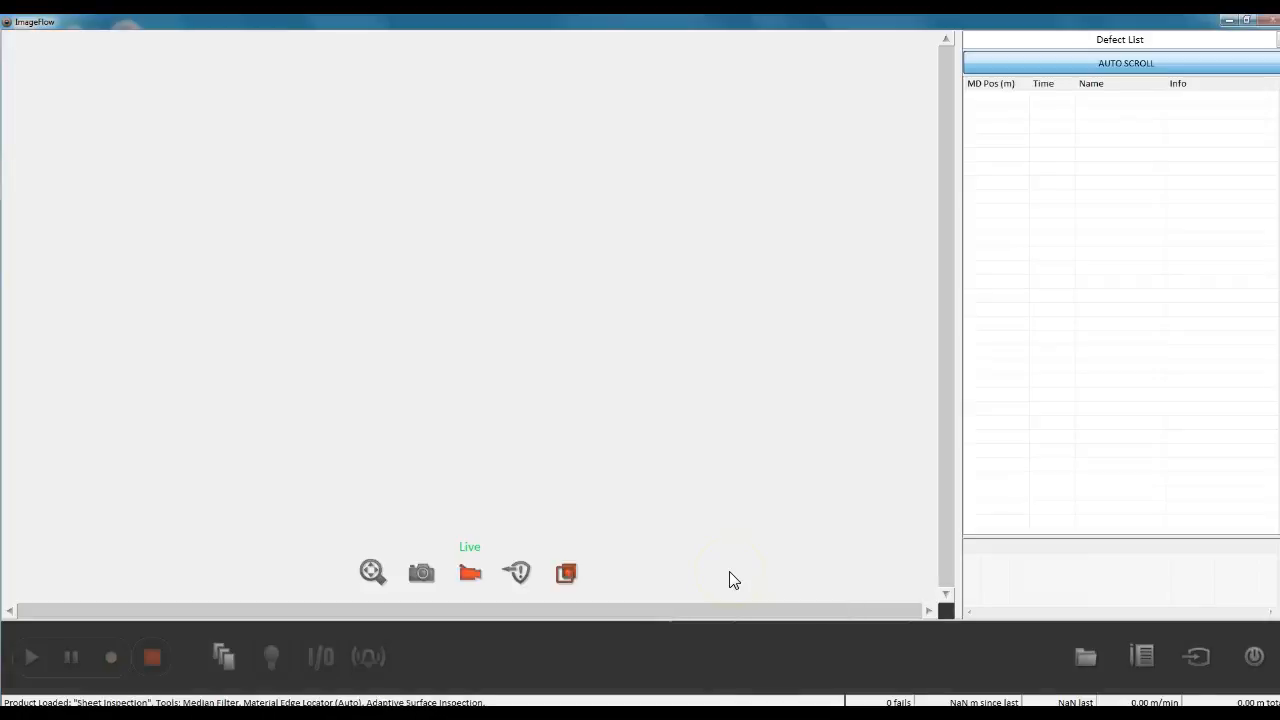
Open the Adaptive Surface Inspection tool panel of the loaded product and bring up its Classifier settings.
left_click(232, 657)
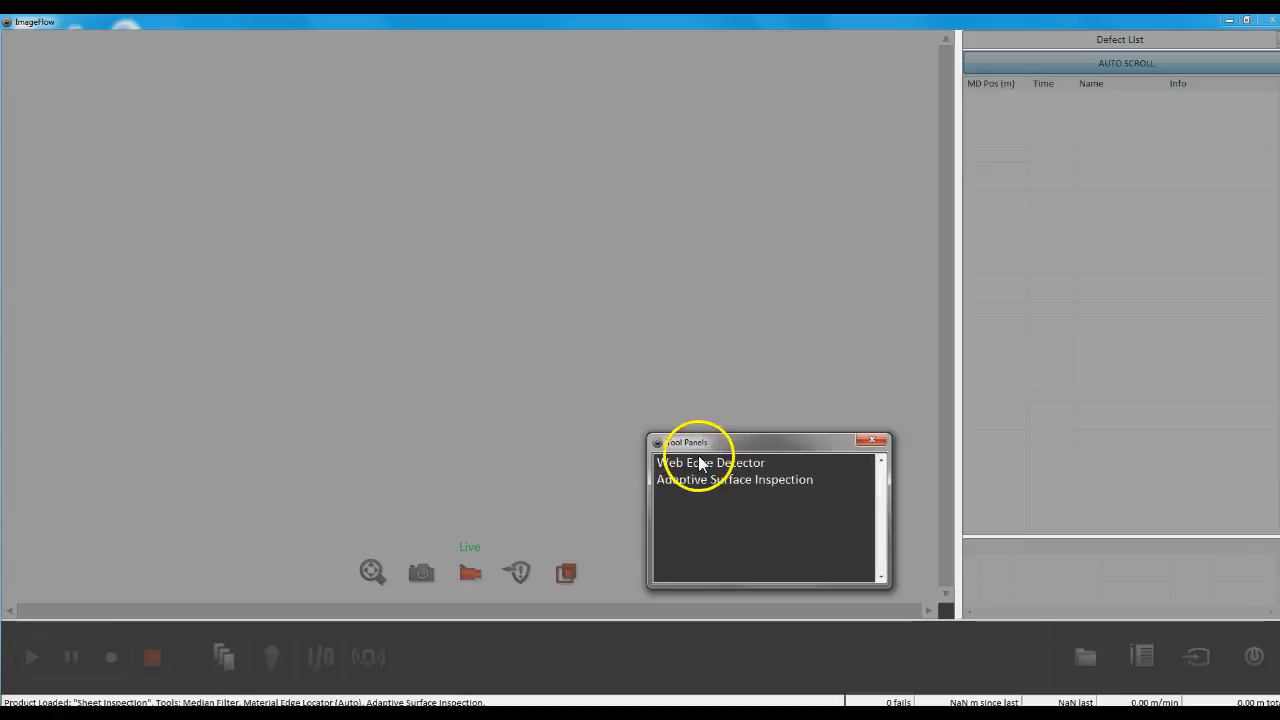
left_click_drag(676, 445, 397, 119)
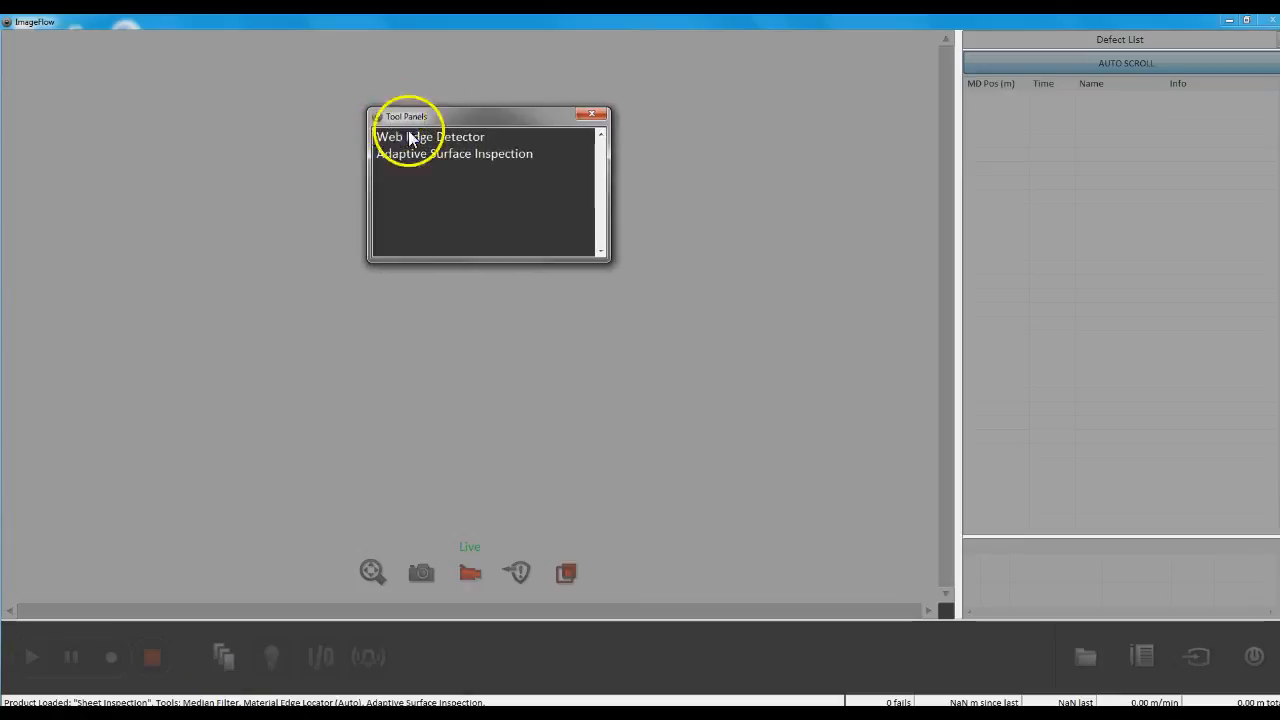
left_click(457, 158)
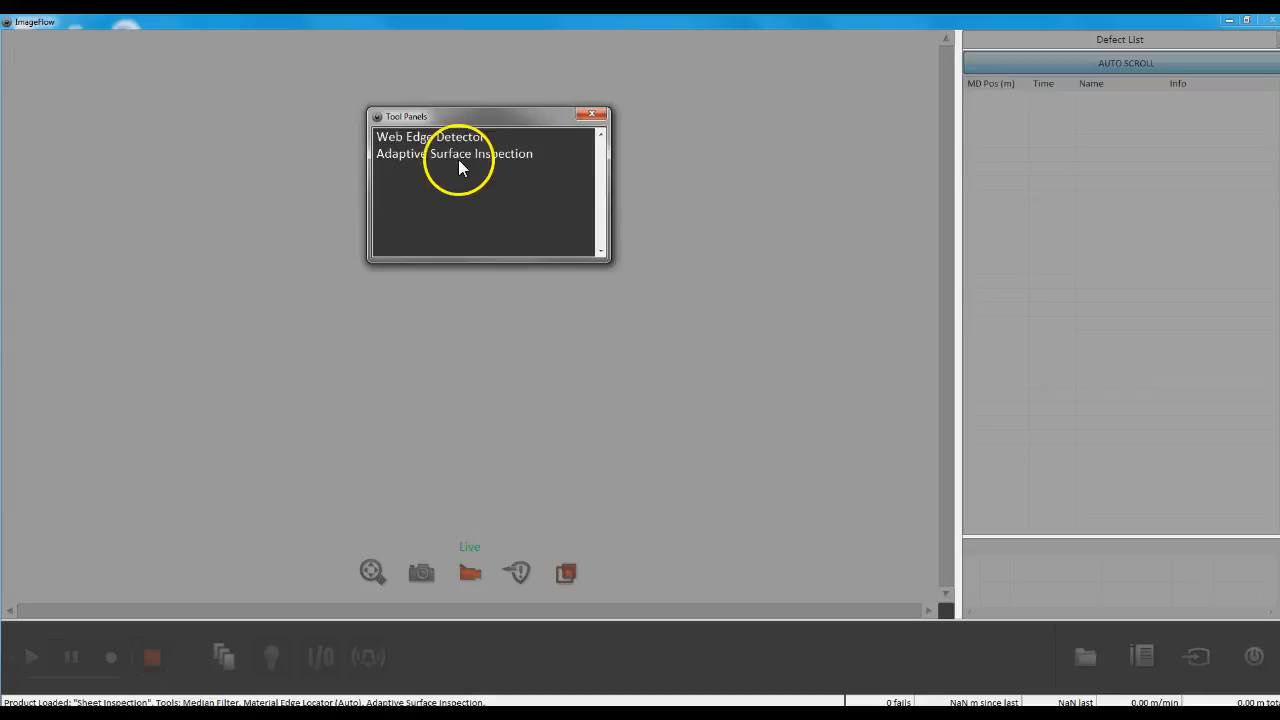
left_click(443, 394)
left_click(432, 358)
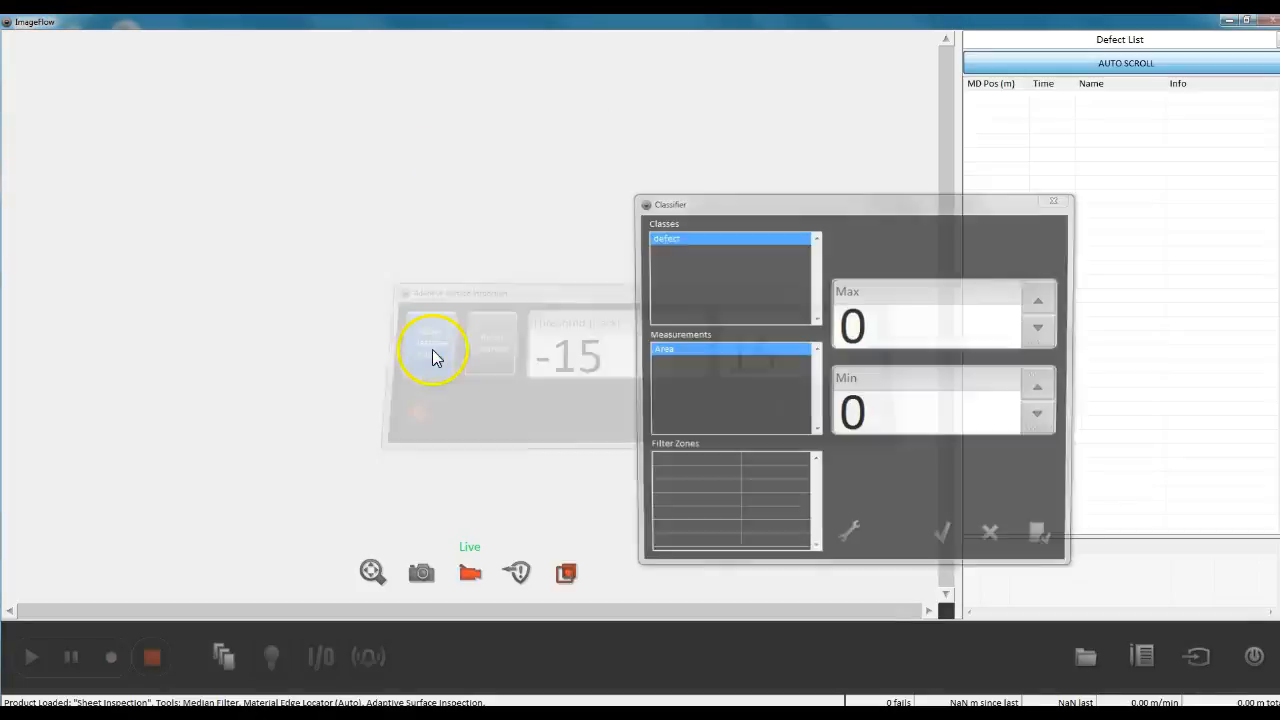